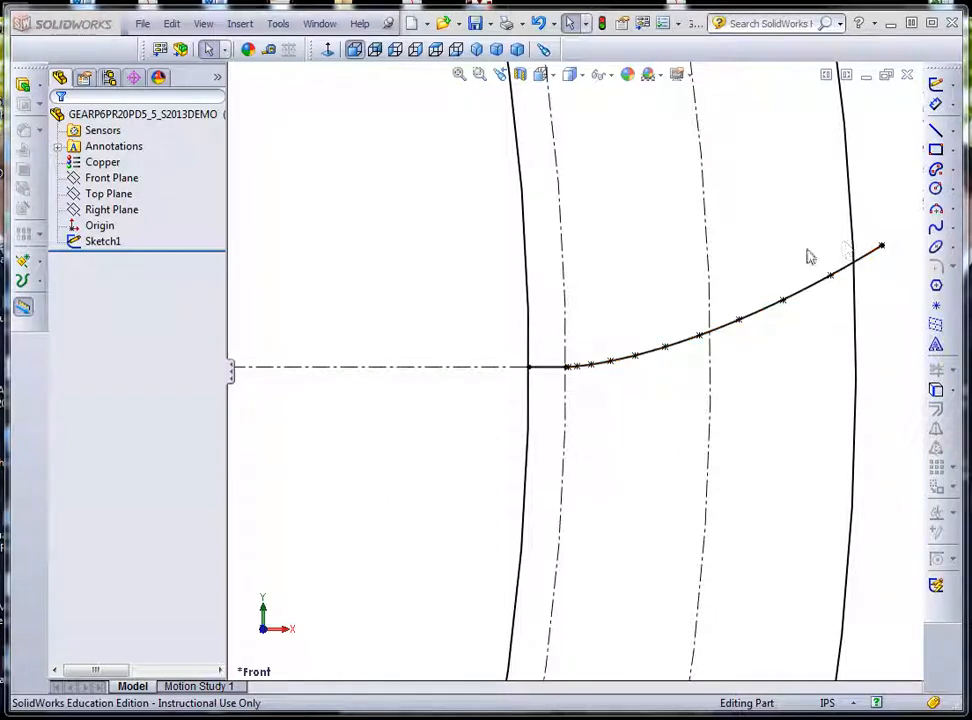
Edit Sketch1 and draw a 2.75 in construction line from the origin to where the involute spline crosses the pitch circle
click(88, 243)
click(88, 197)
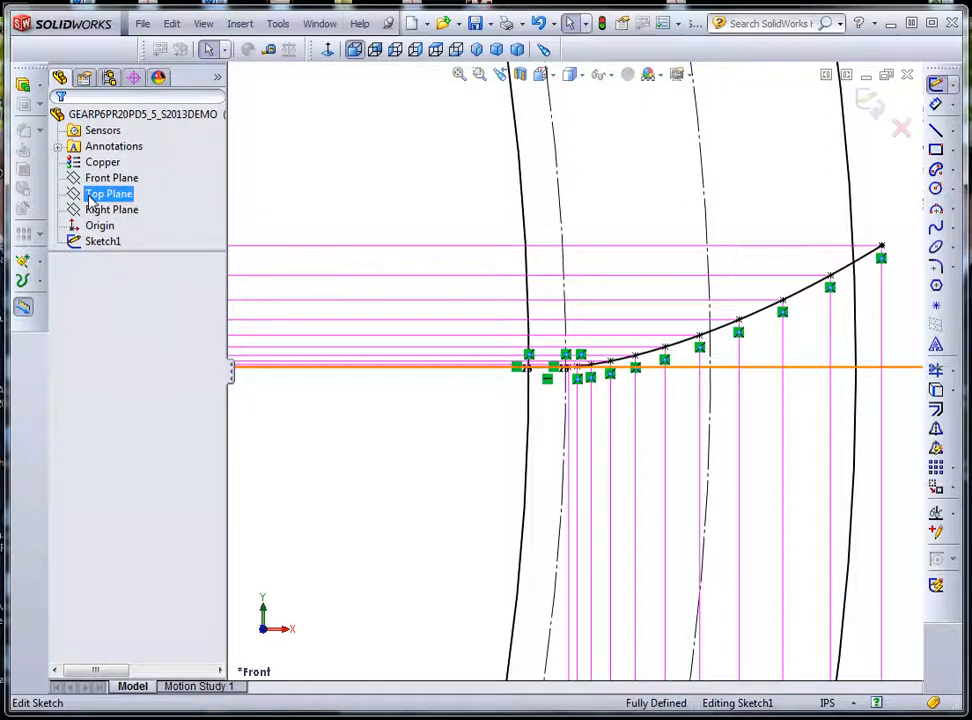
click(938, 130)
scroll(548, 285, up, 10)
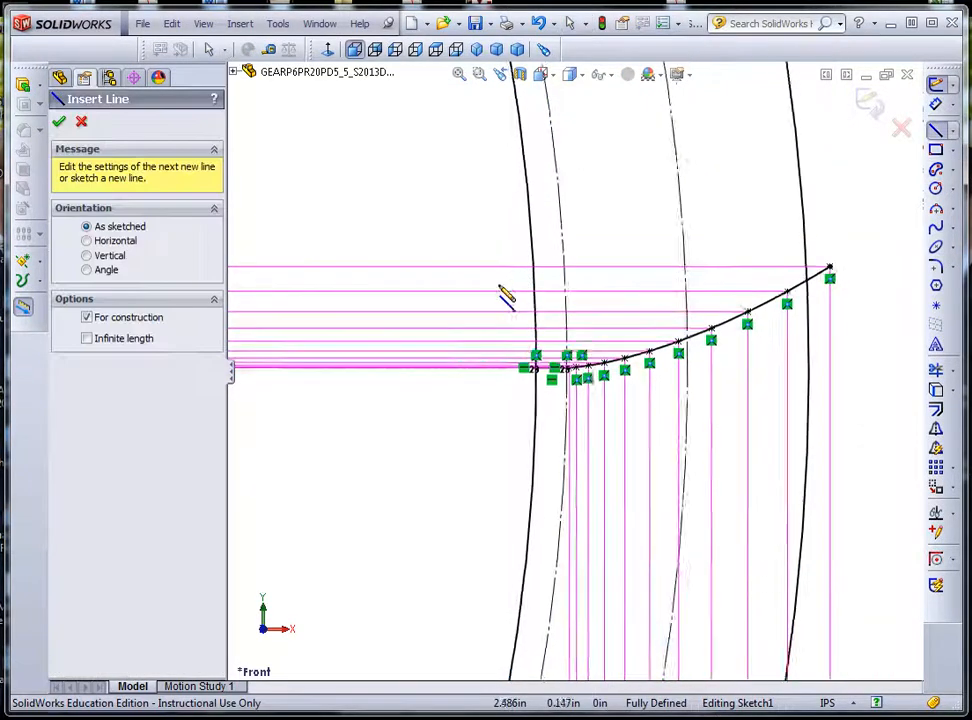
click(270, 372)
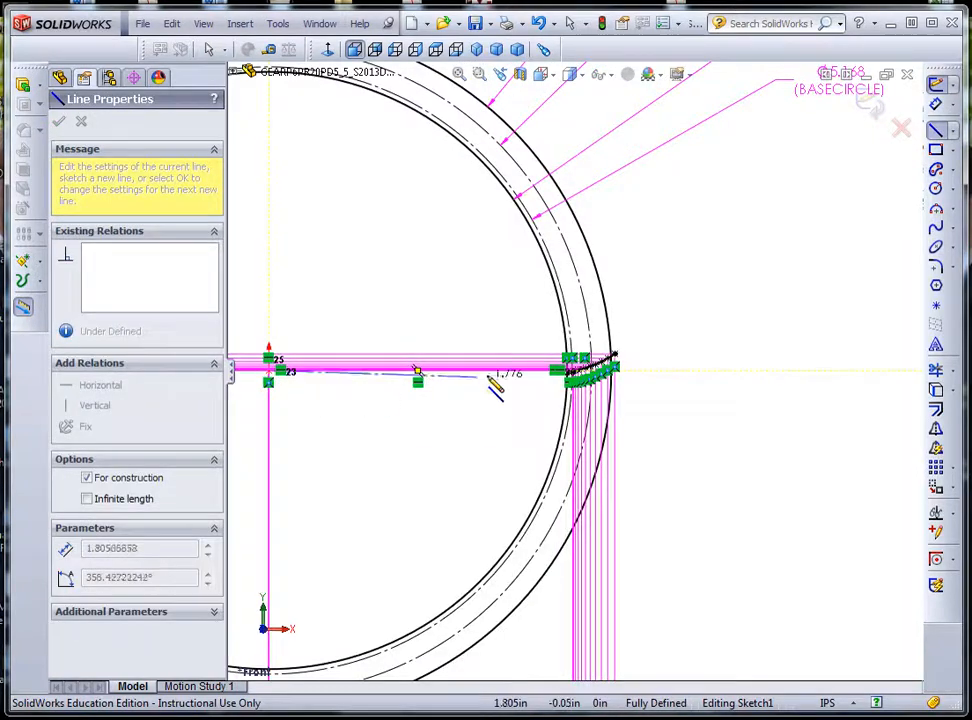
scroll(520, 376, down, 6)
scroll(633, 356, down, 4)
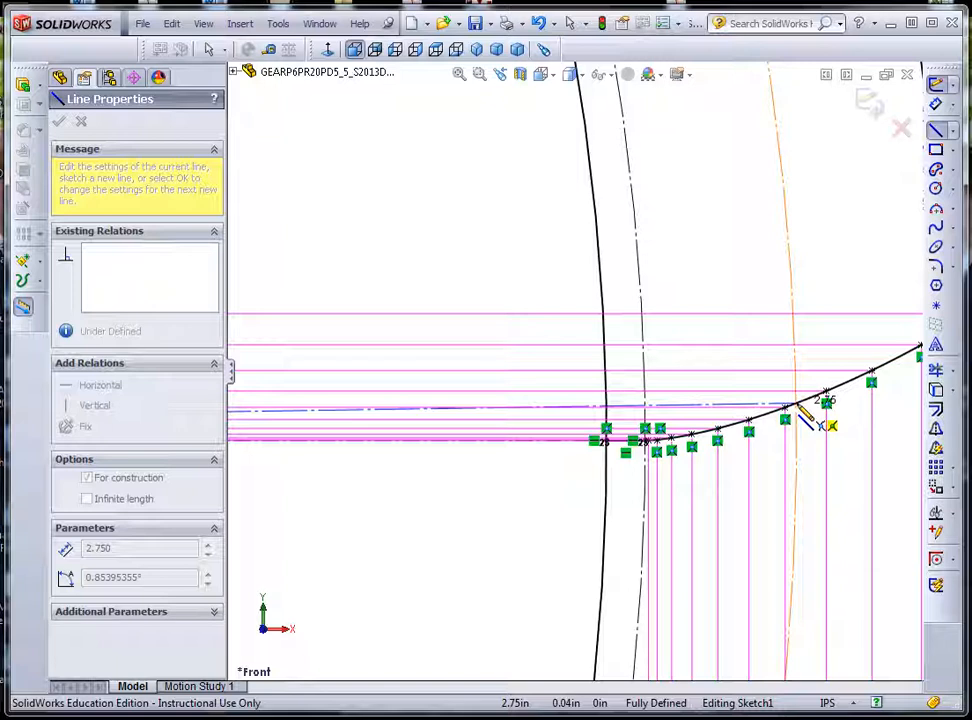
click(797, 407)
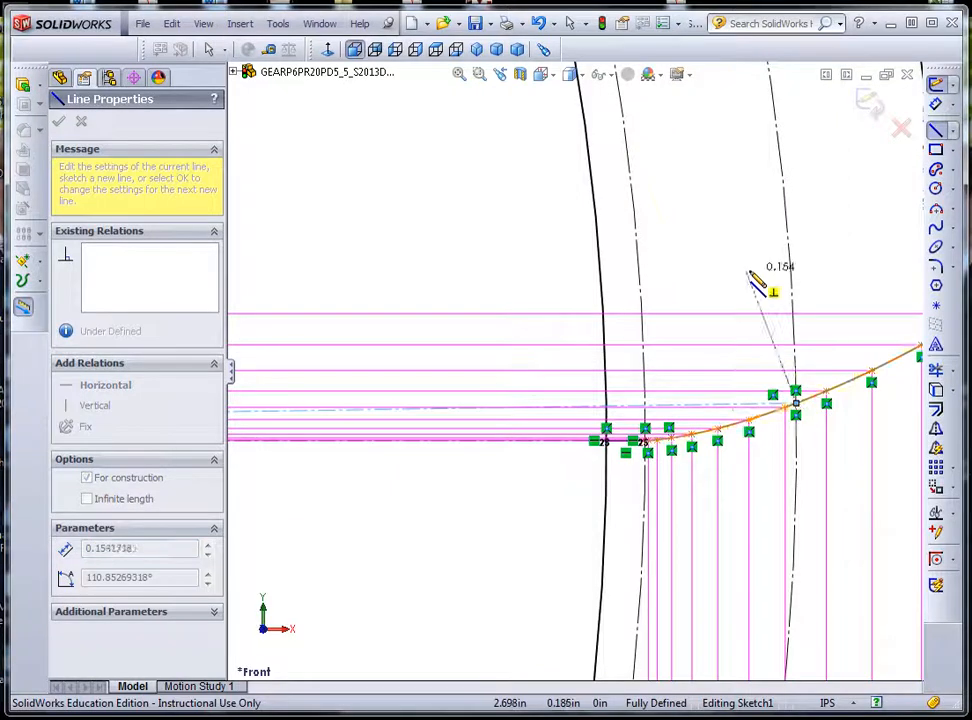
Continue with a construction chord about 0.62 in long up to another point on the pitch circle and a line back to the origin
scroll(758, 285, up, 2)
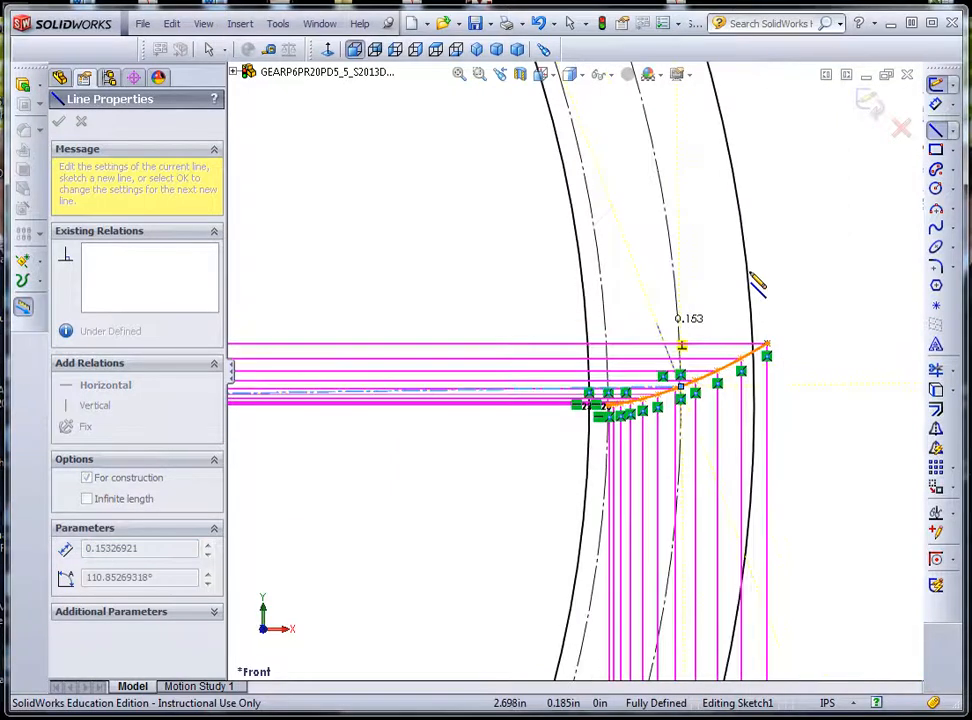
click(647, 119)
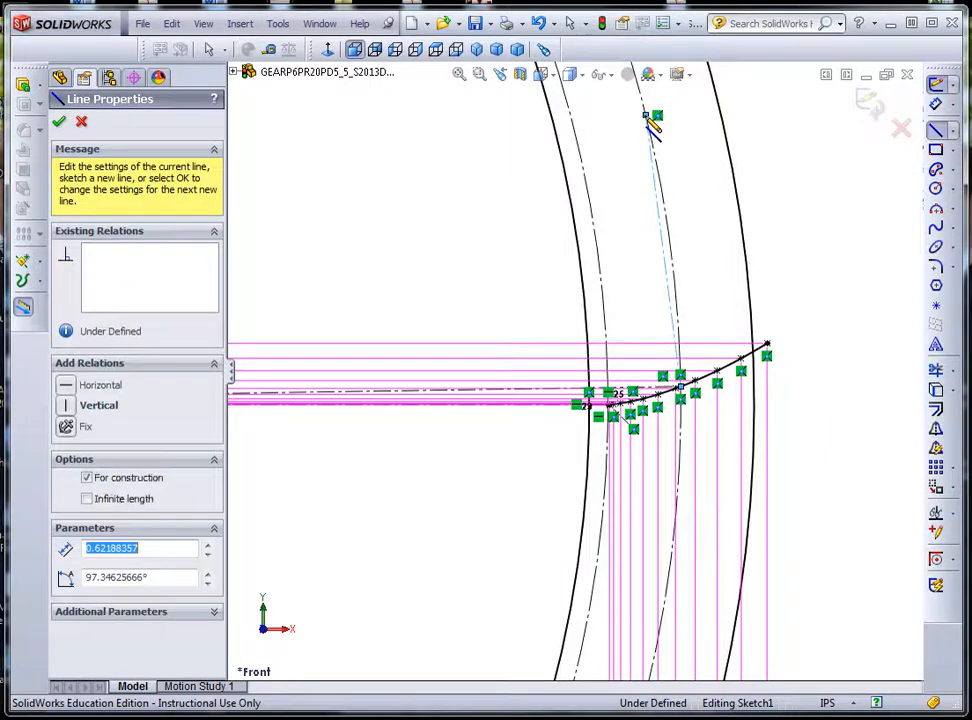
scroll(401, 265, up, 3)
scroll(403, 257, up, 3)
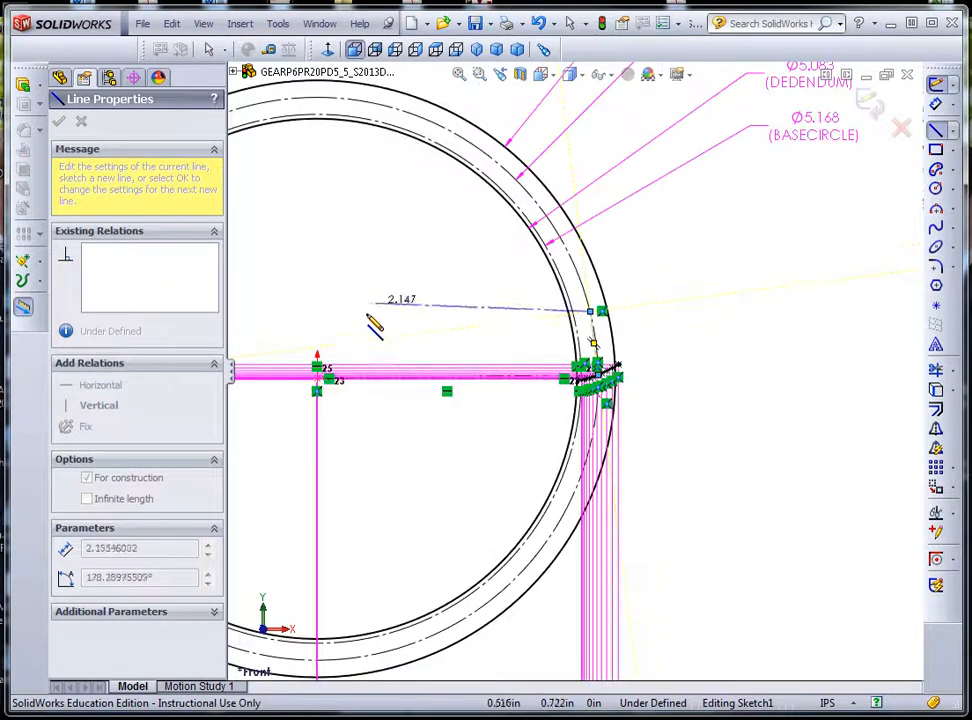
click(318, 379)
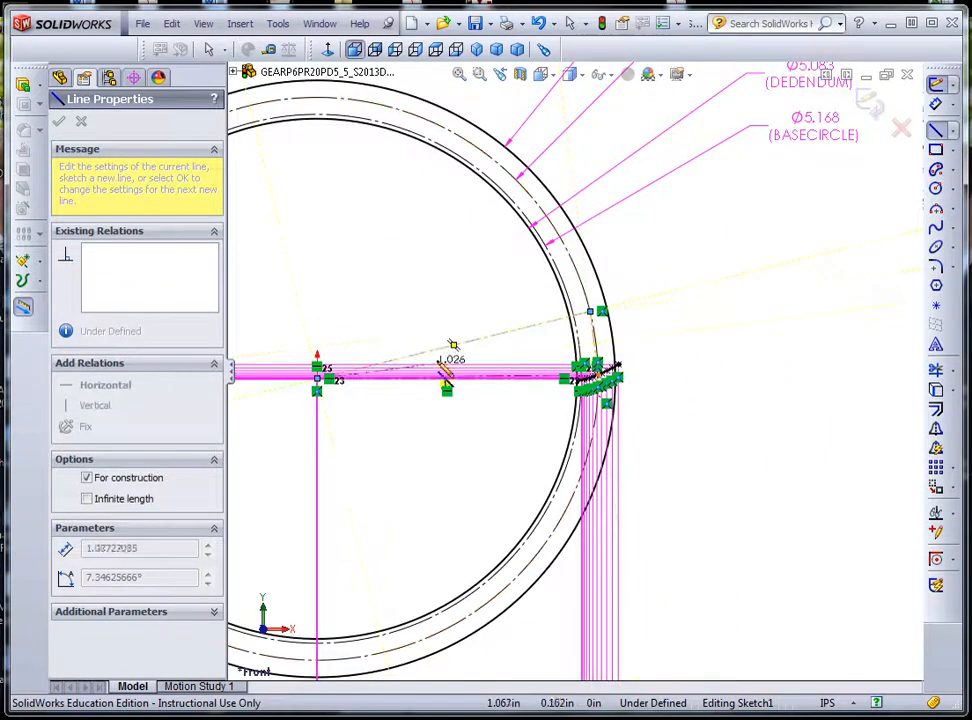
Draw a construction line from the origin to the chord's midpoint, perpendicular to the chord
scroll(600, 365, down, 2)
scroll(590, 360, down, 4)
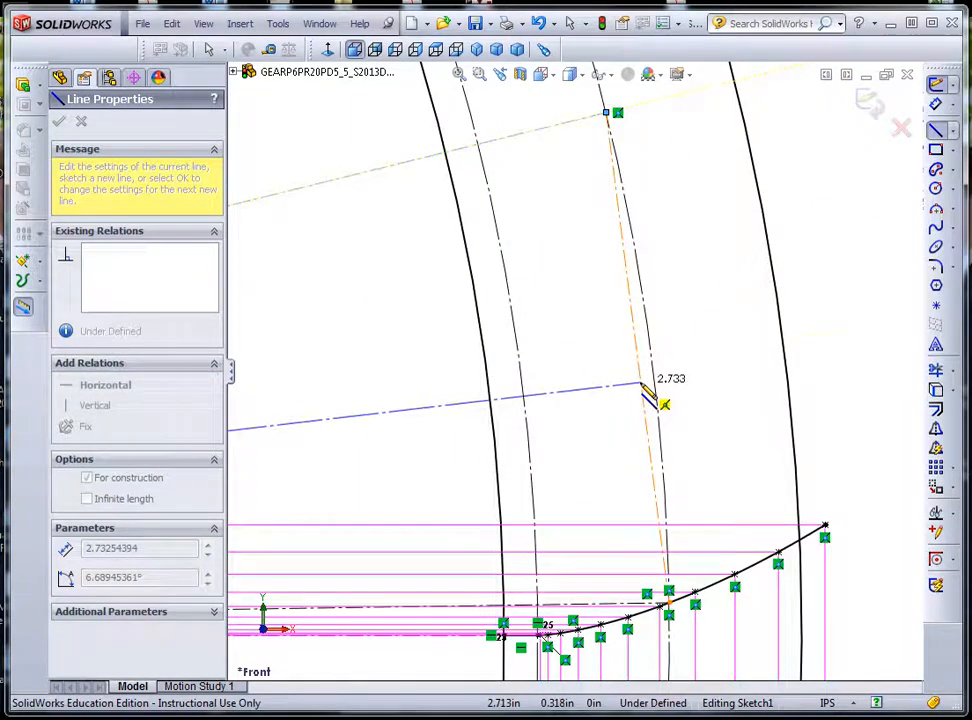
click(637, 357)
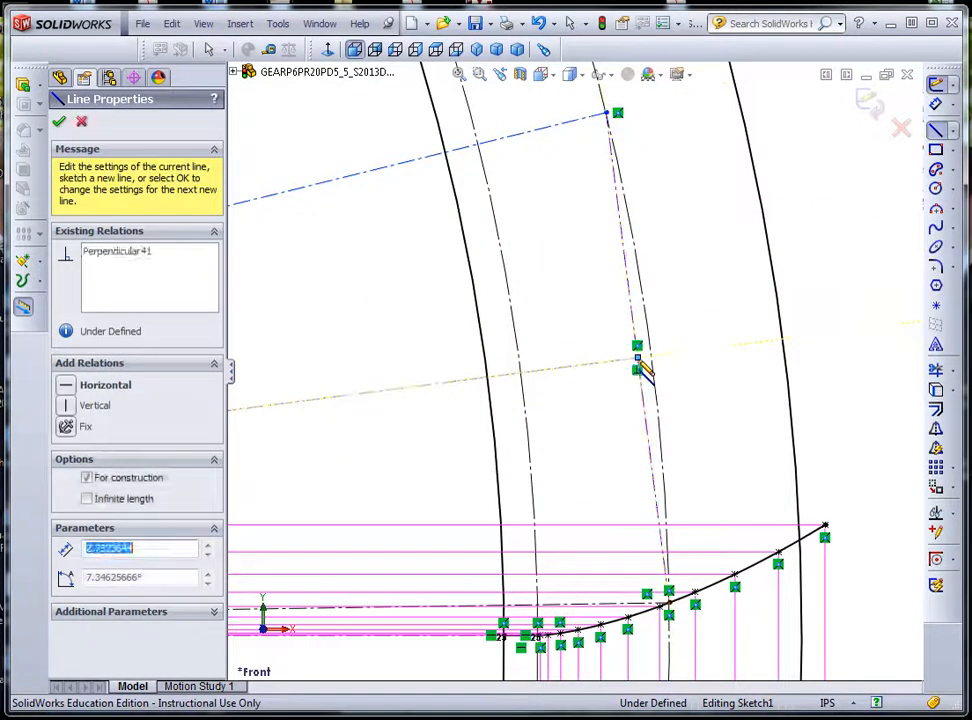
key(Escape)
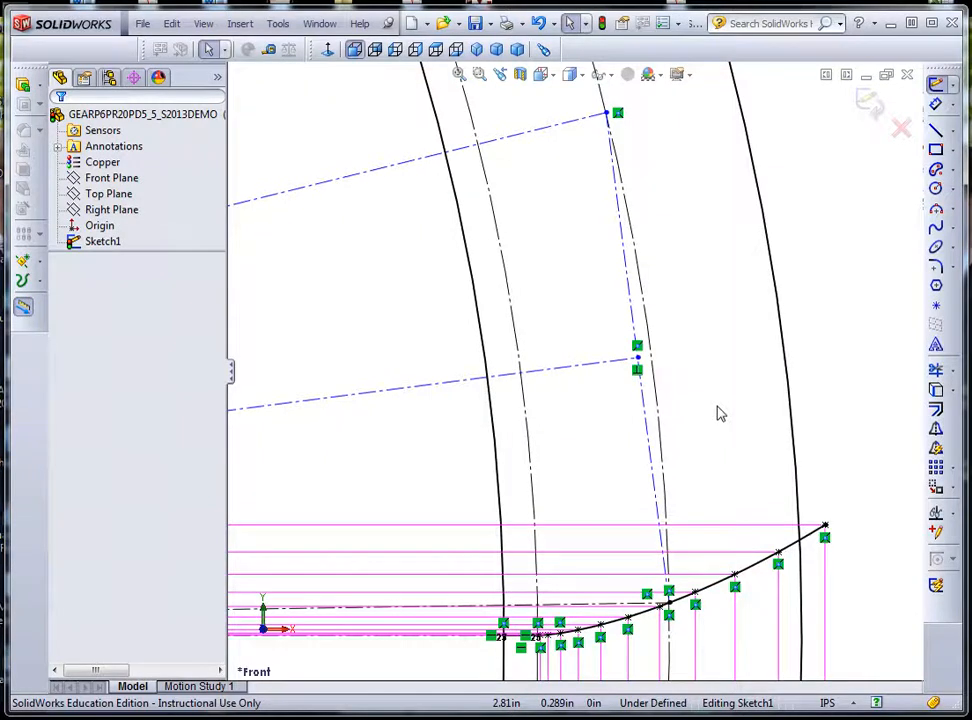
Dimension the angle between the two outer construction lines running from the origin to the pitch circle as 360/66 degrees
scroll(717, 413, up, 3)
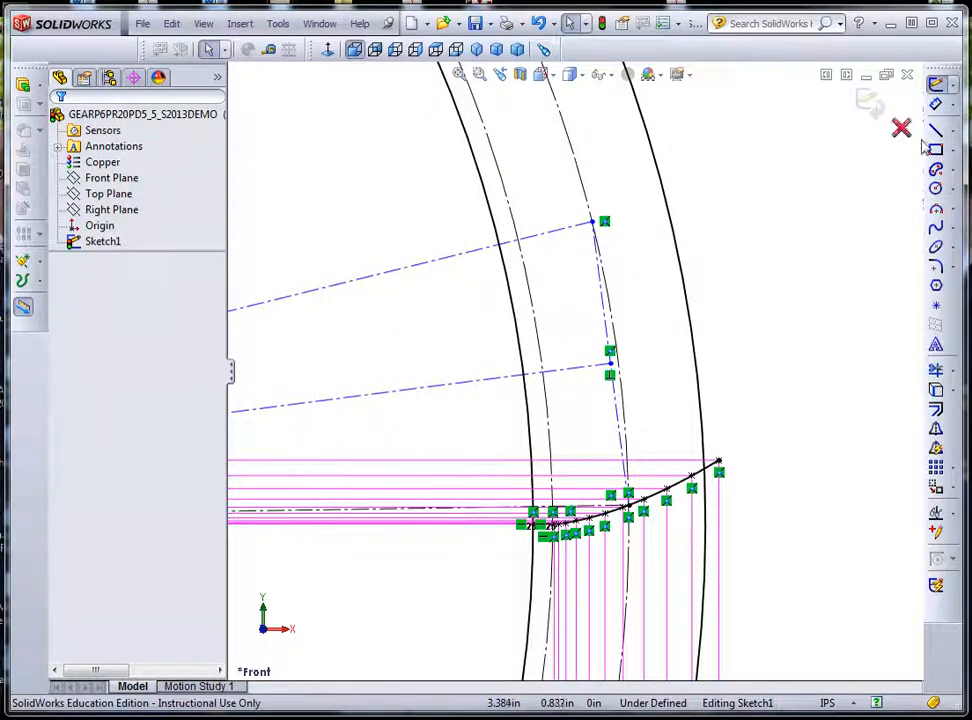
click(936, 106)
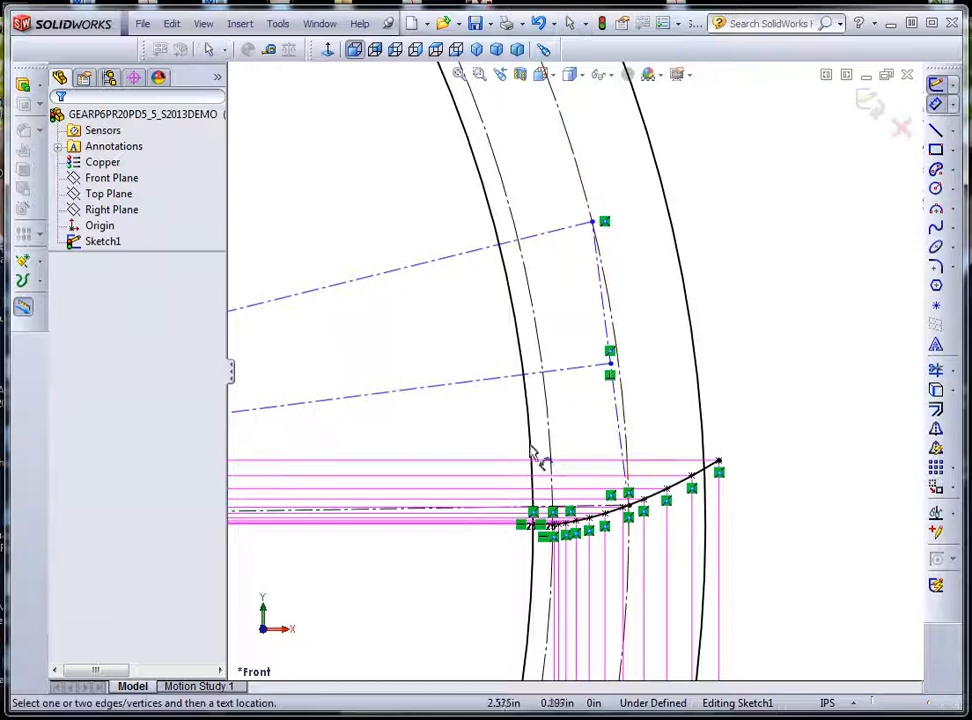
click(426, 510)
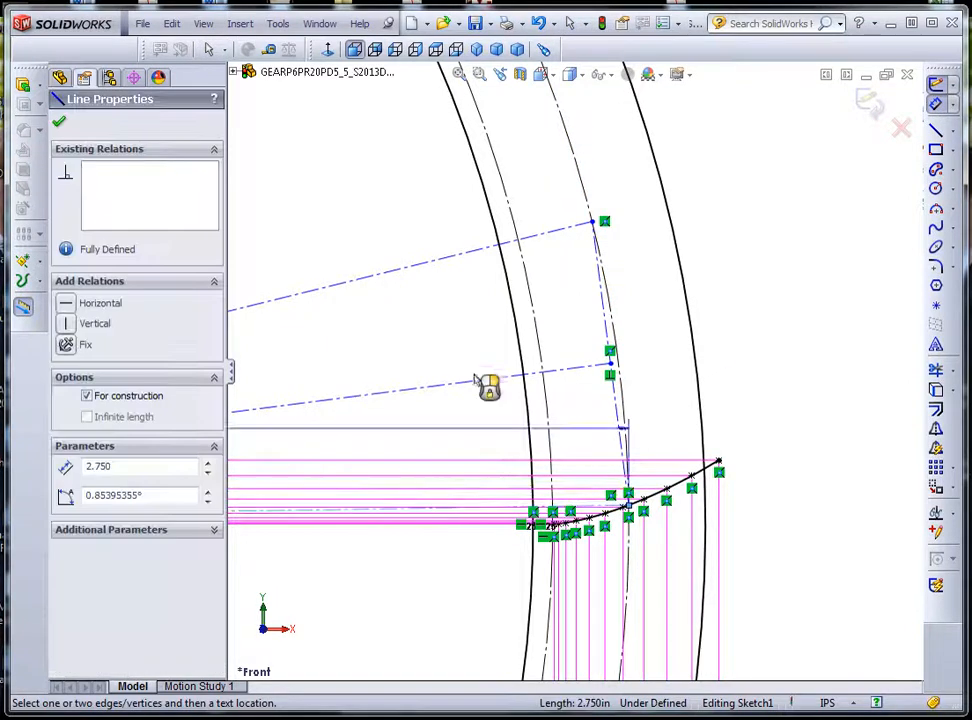
click(437, 261)
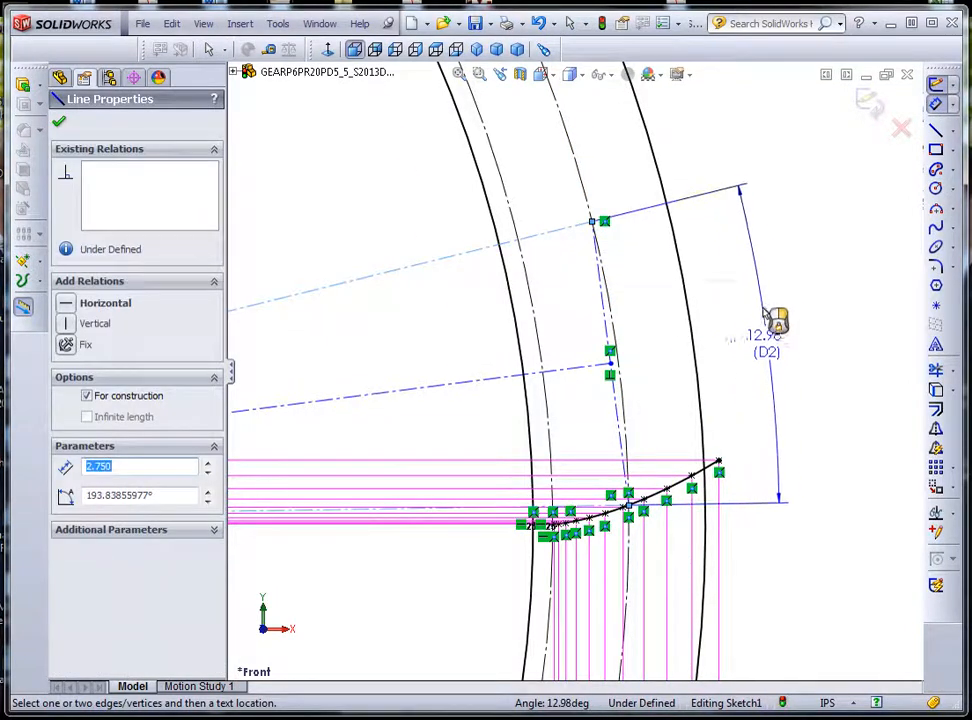
click(790, 325)
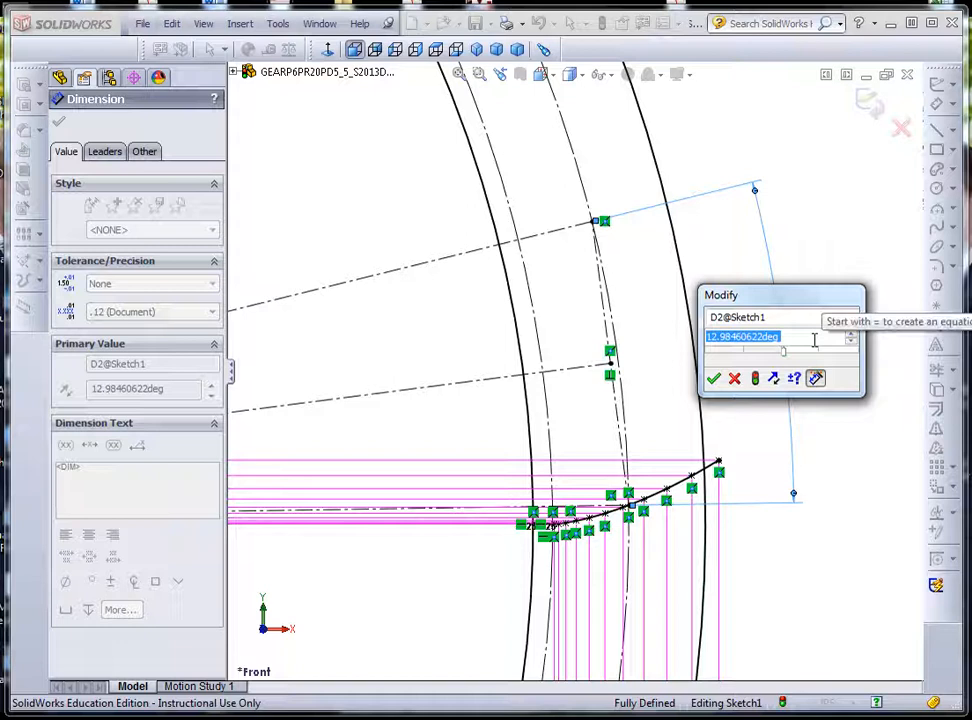
text(360)
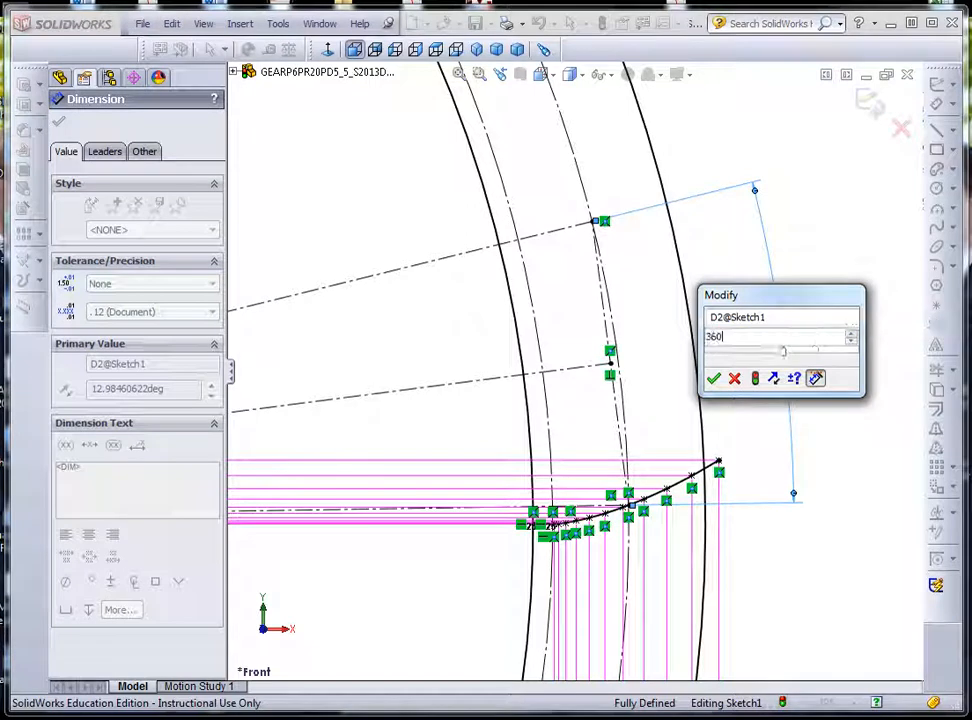
text(/)
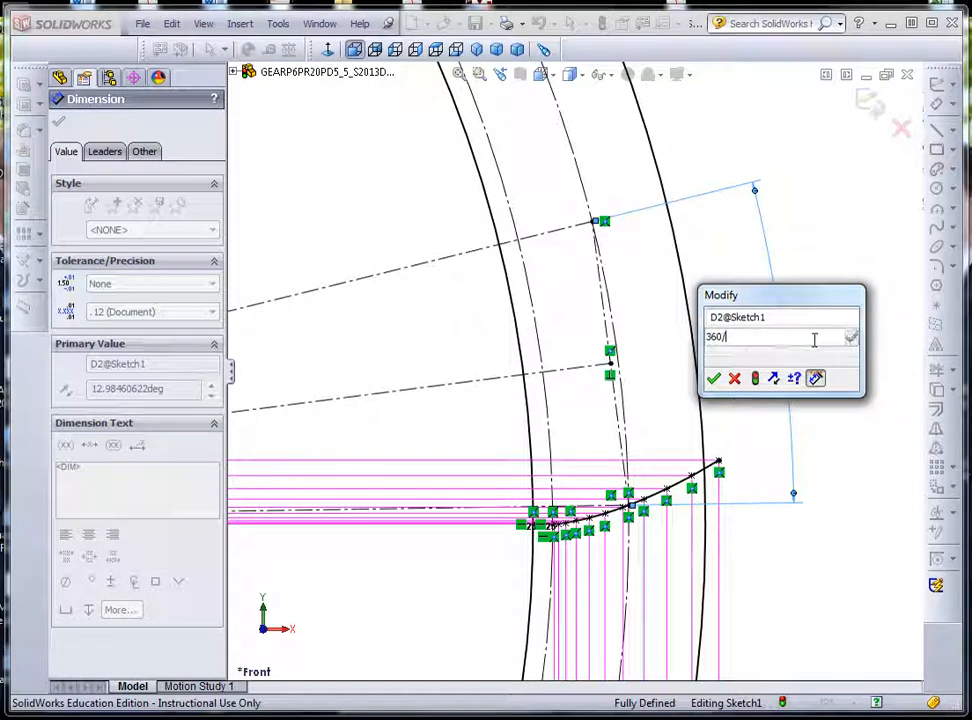
text(66)
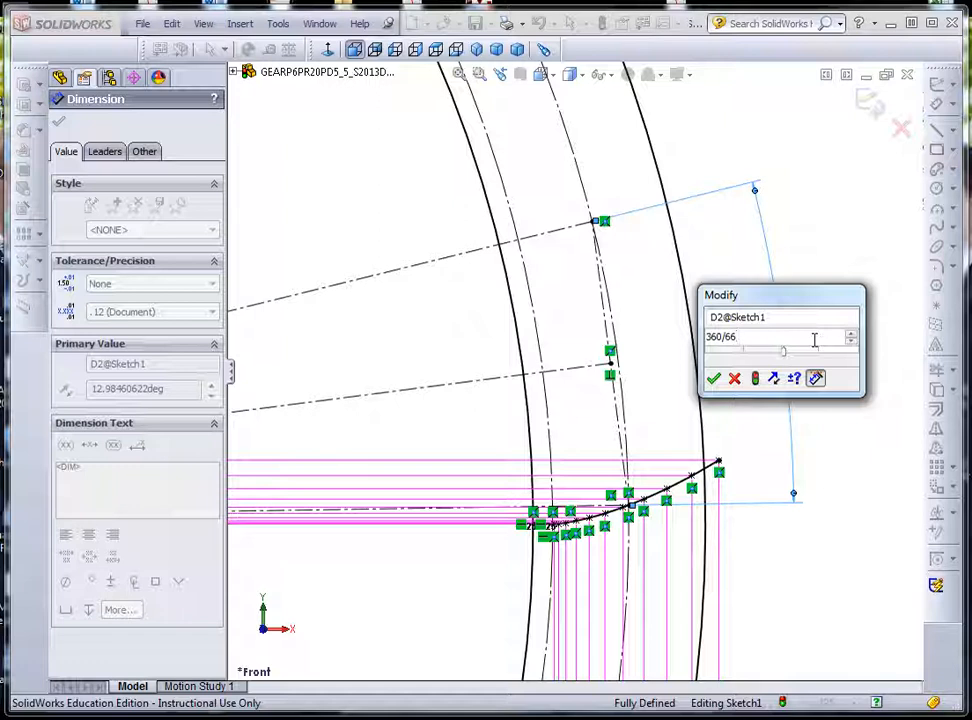
key(Return)
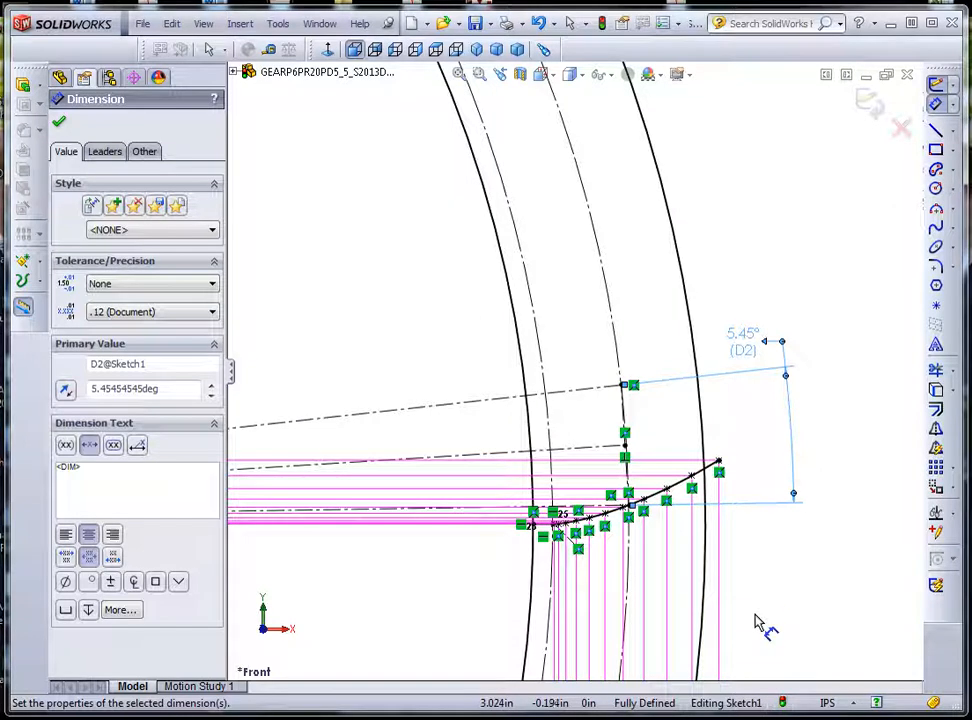
scroll(760, 600, down, 2)
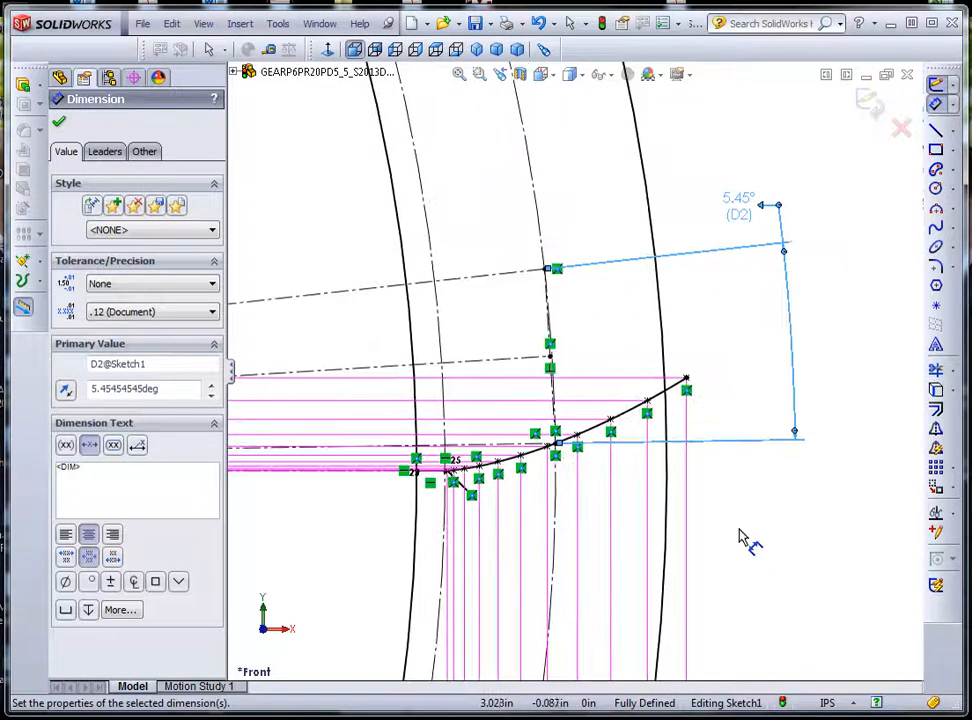
click(743, 536)
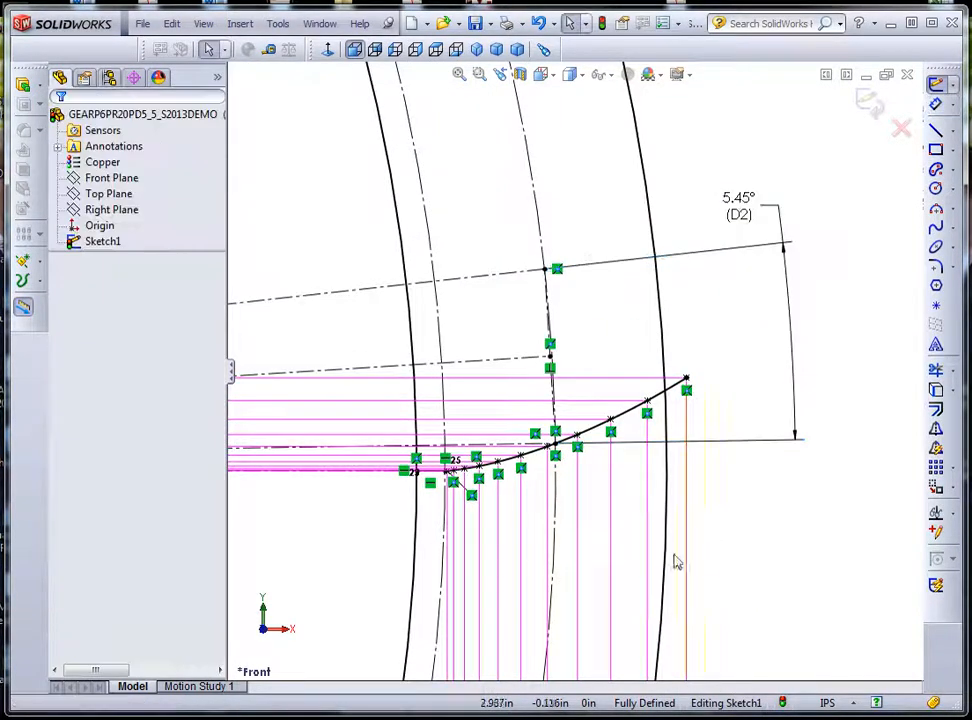
scroll(560, 543, down, 1)
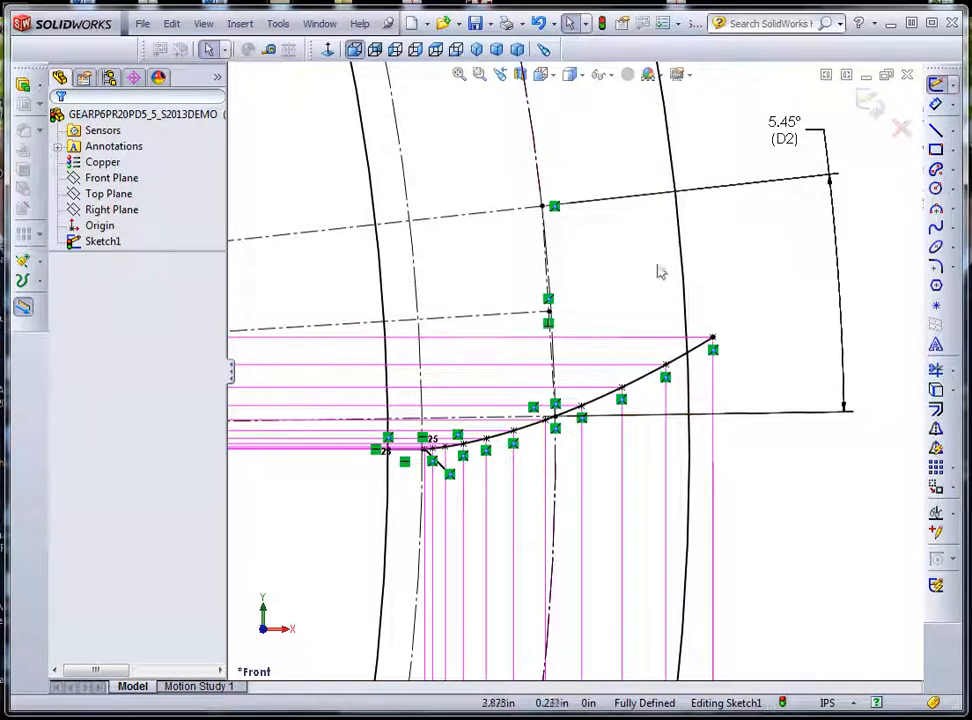
click(936, 429)
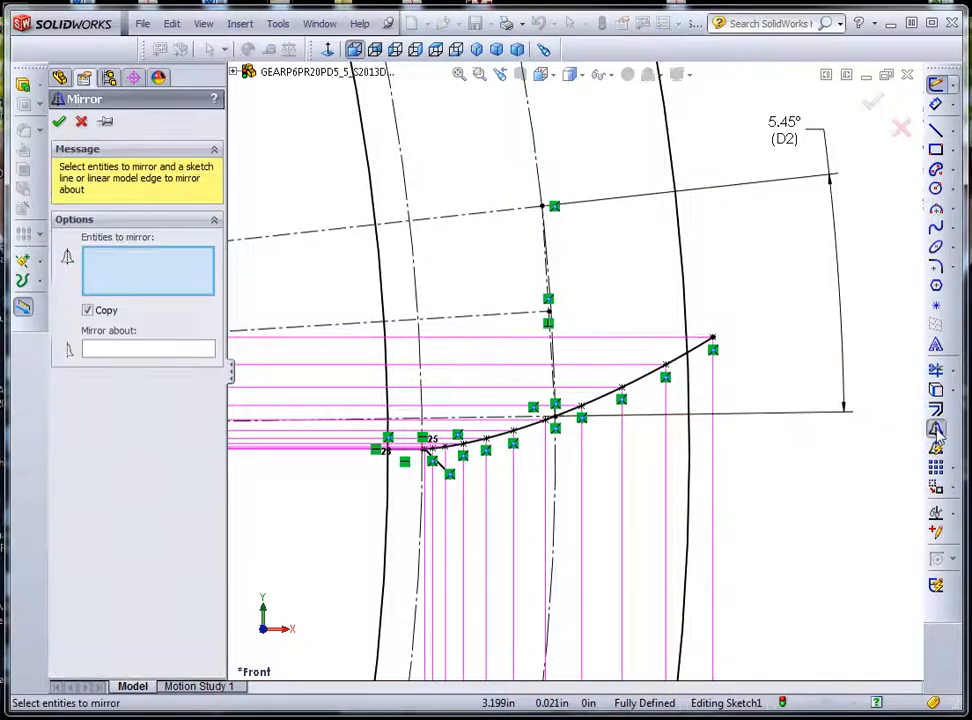
click(430, 460)
click(602, 400)
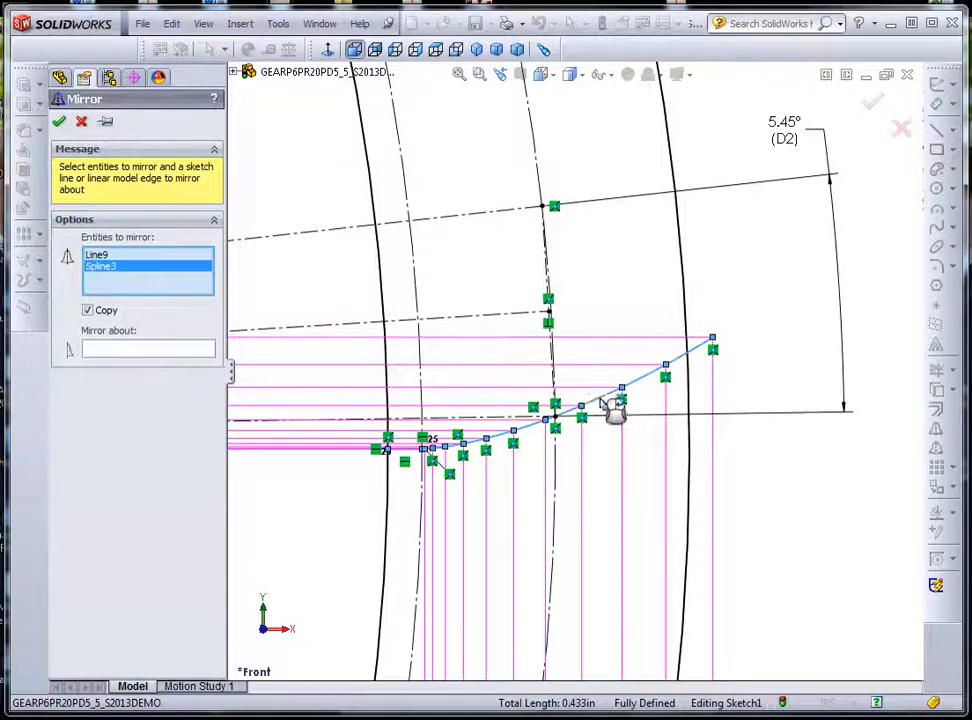
click(142, 349)
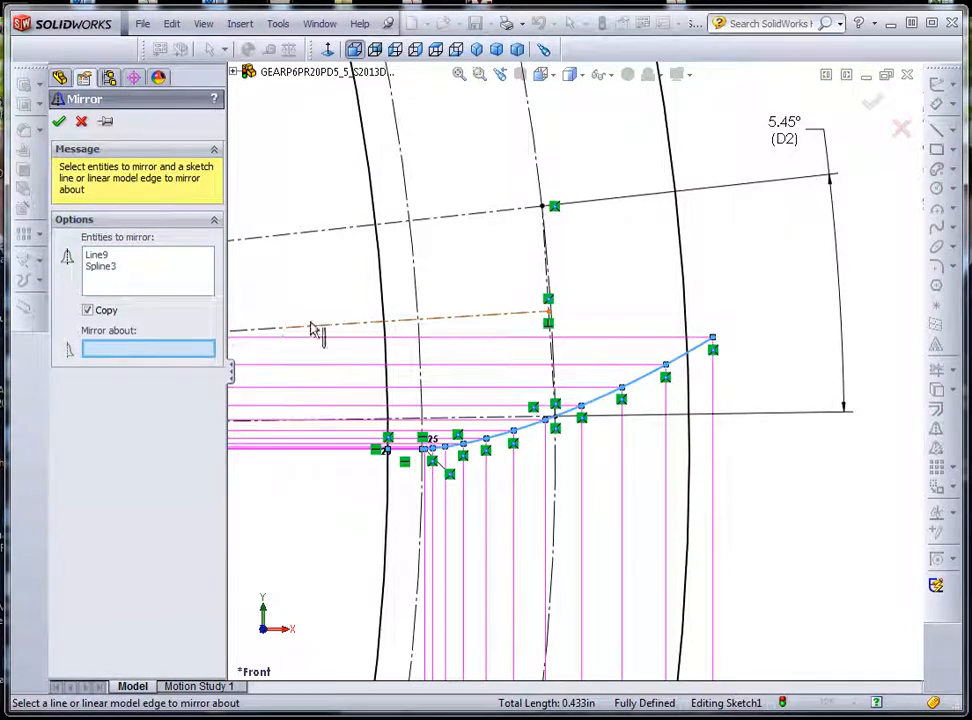
click(475, 317)
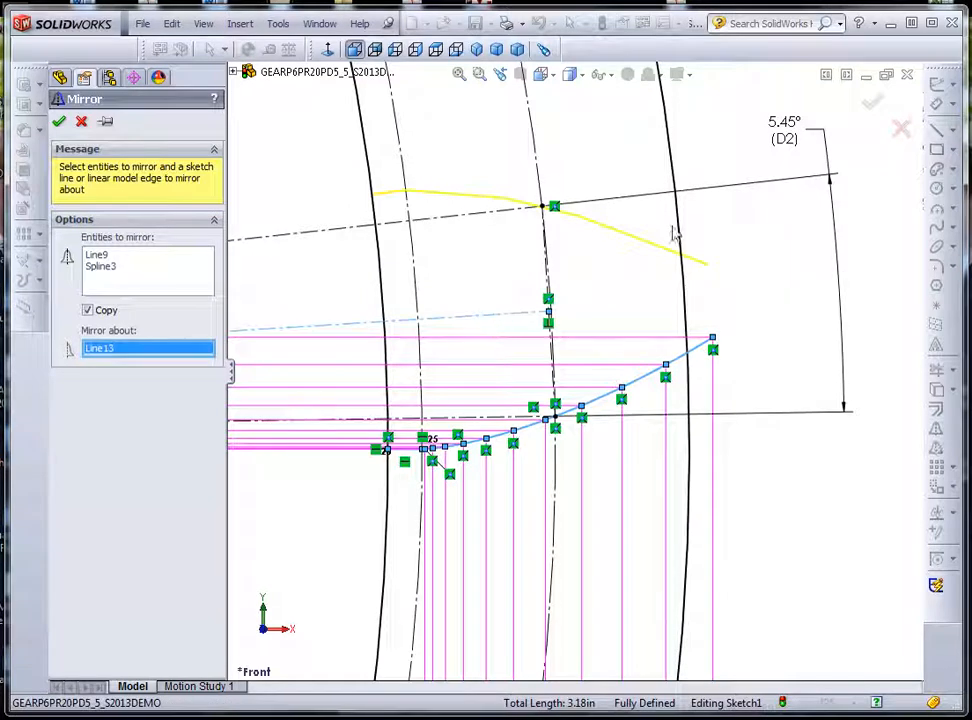
click(82, 122)
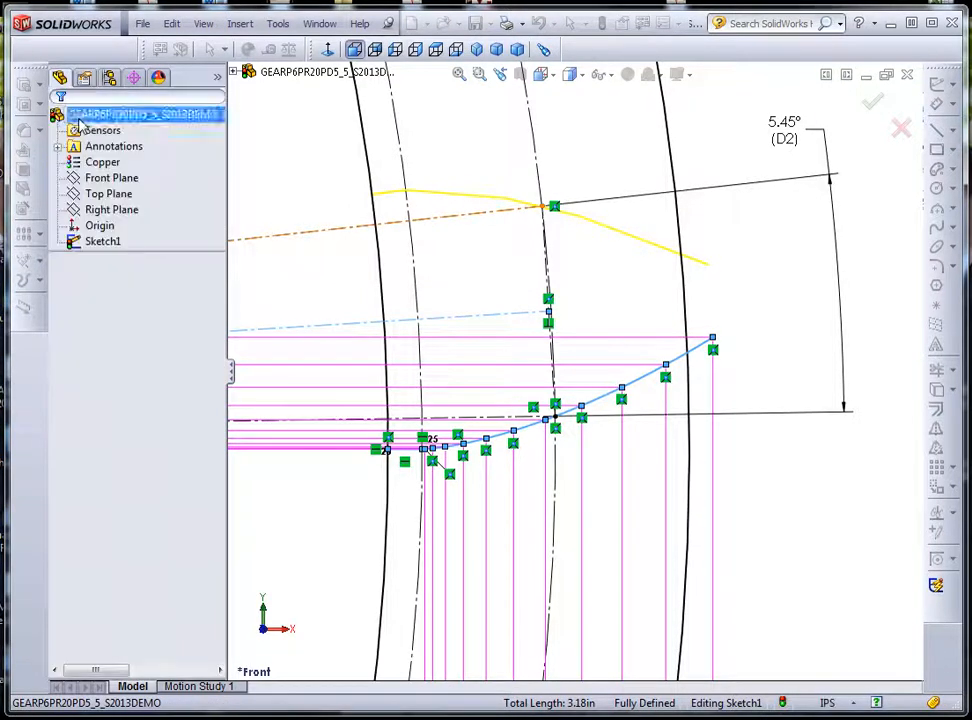
Add a tangent relation between the involute spline and the short horizontal line joining it at the base circle
scroll(418, 468, down, 2)
scroll(418, 468, down, 6)
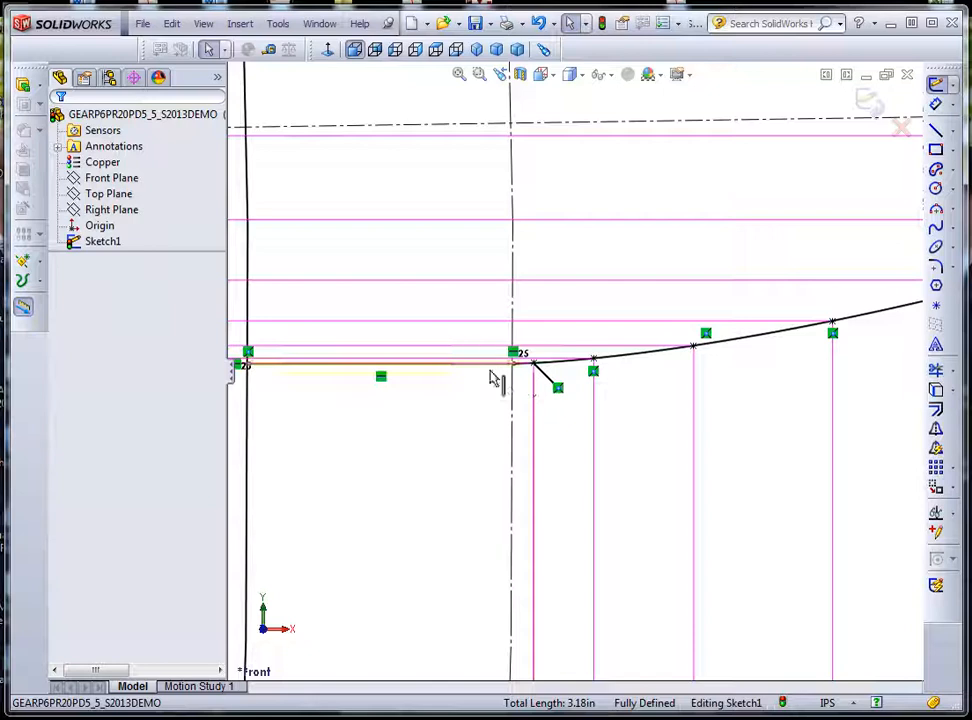
scroll(529, 386, down, 3)
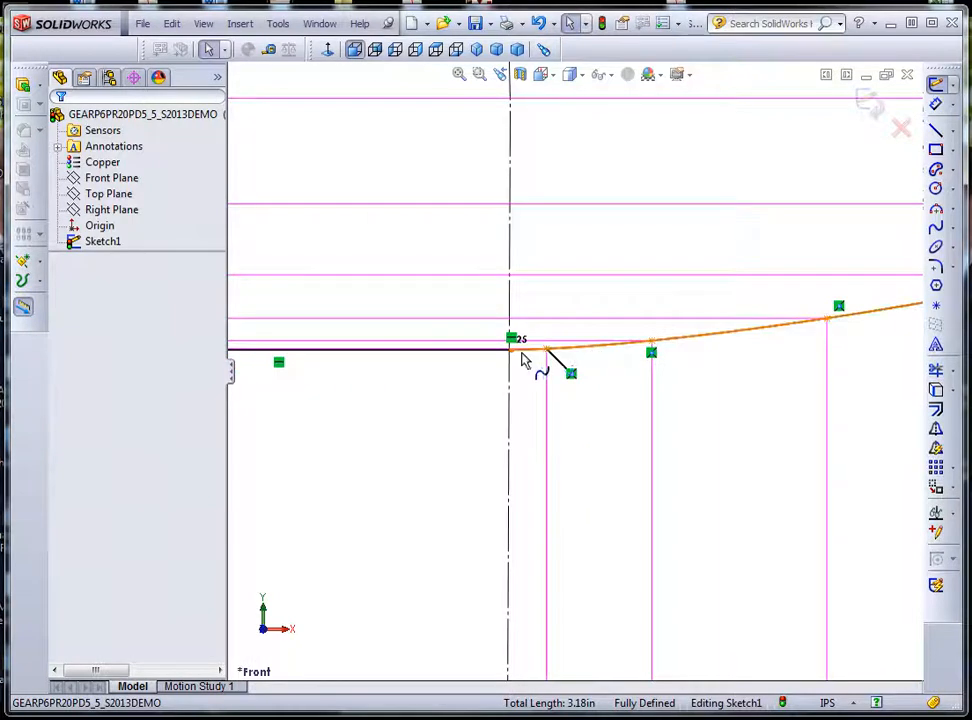
click(590, 350)
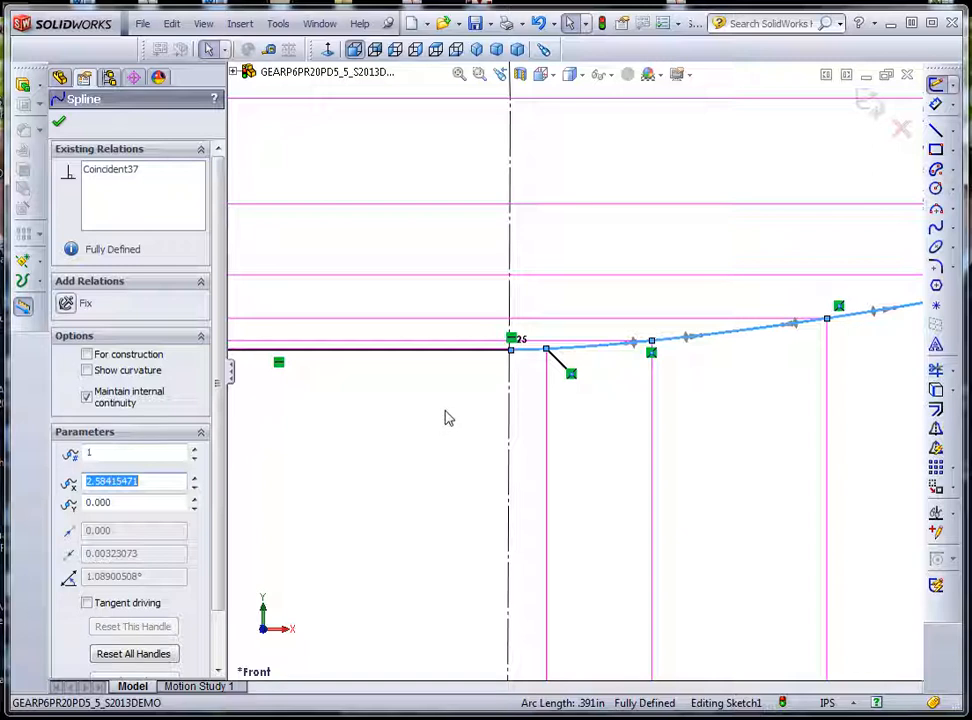
ctrl+click(432, 352)
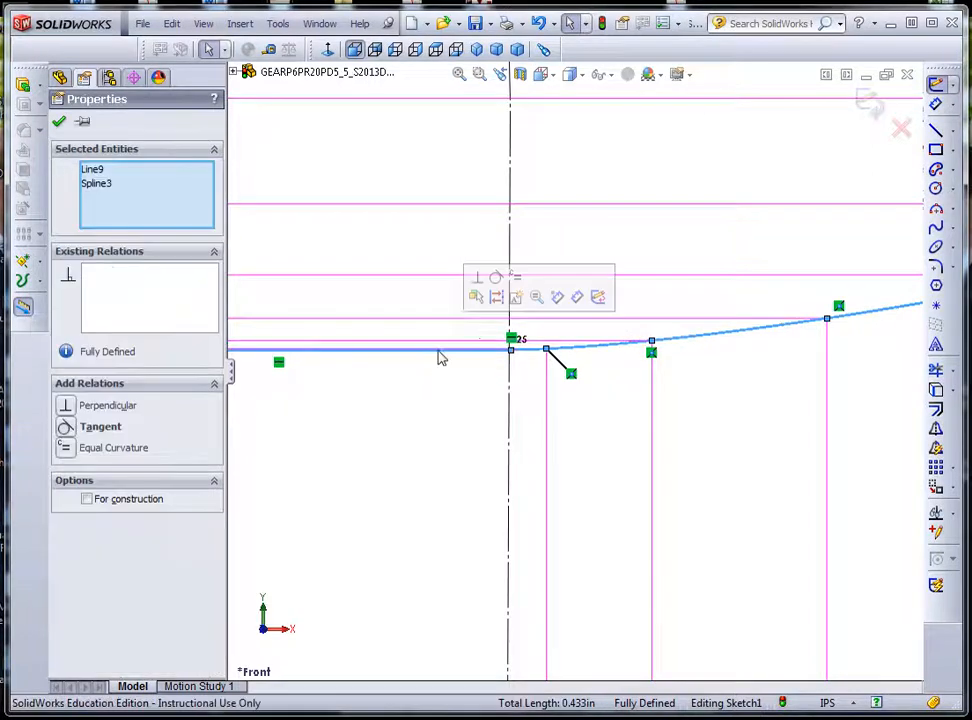
click(496, 285)
click(436, 443)
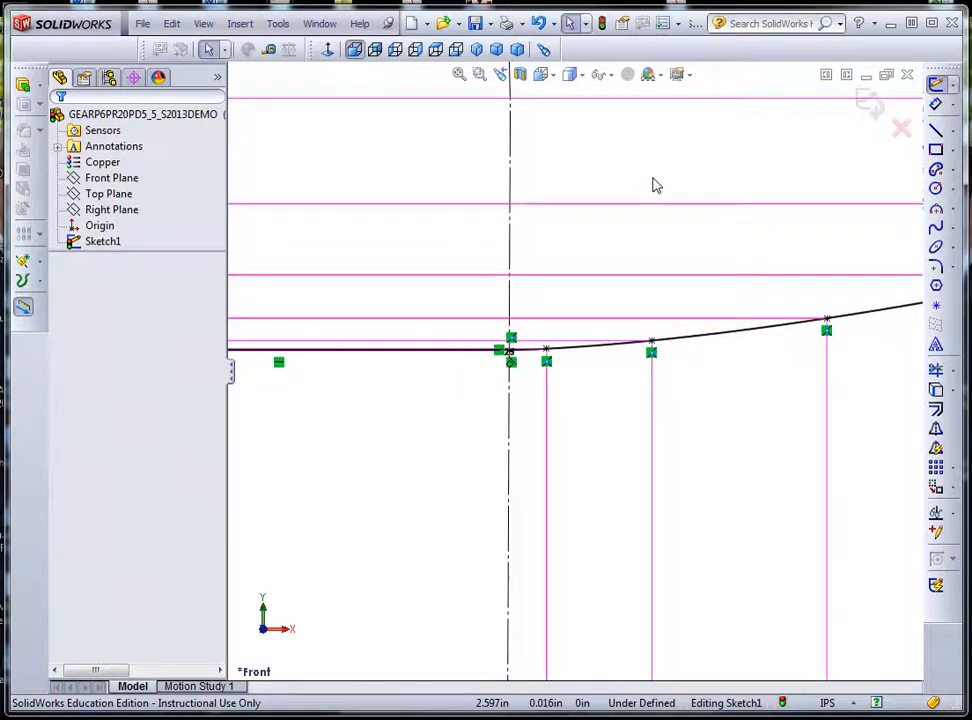
scroll(653, 179, up, 2)
mouse_move(671, 668)
middle_down()
mouse_move(733, 453)
mouse_move(731, 391)
mouse_move(749, 384)
mouse_move(792, 291)
middle_up()
scroll(790, 284, up, 3)
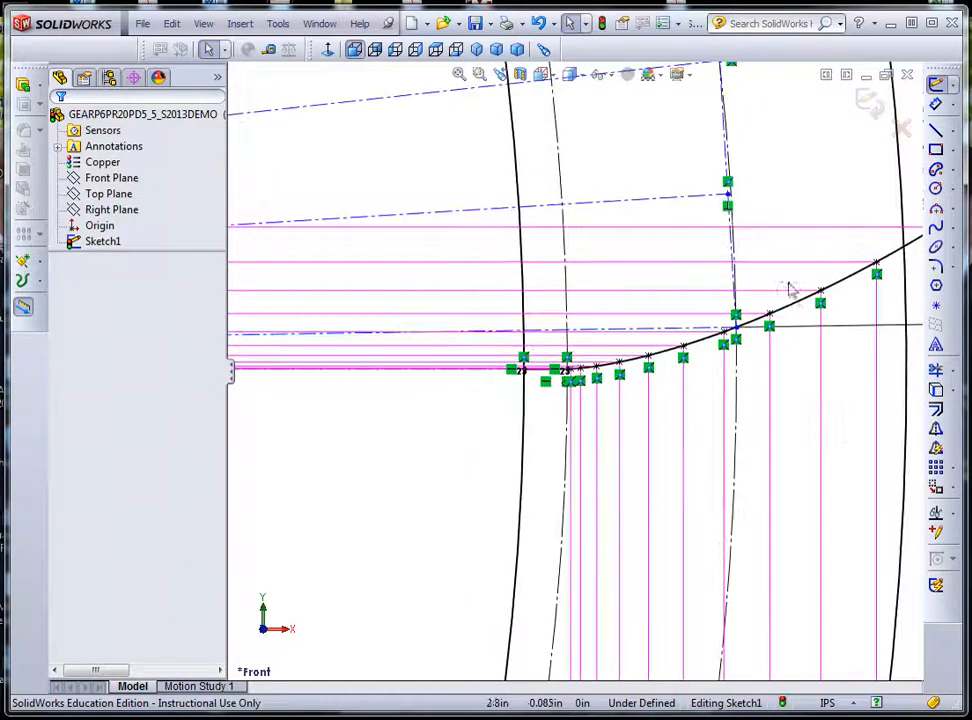
Examine the chord's midpoint and its two endpoints on the pitch circle to check the layout for mirroring the tooth flank
scroll(768, 203, up, 2)
scroll(762, 208, down, 1)
scroll(701, 278, down, 1)
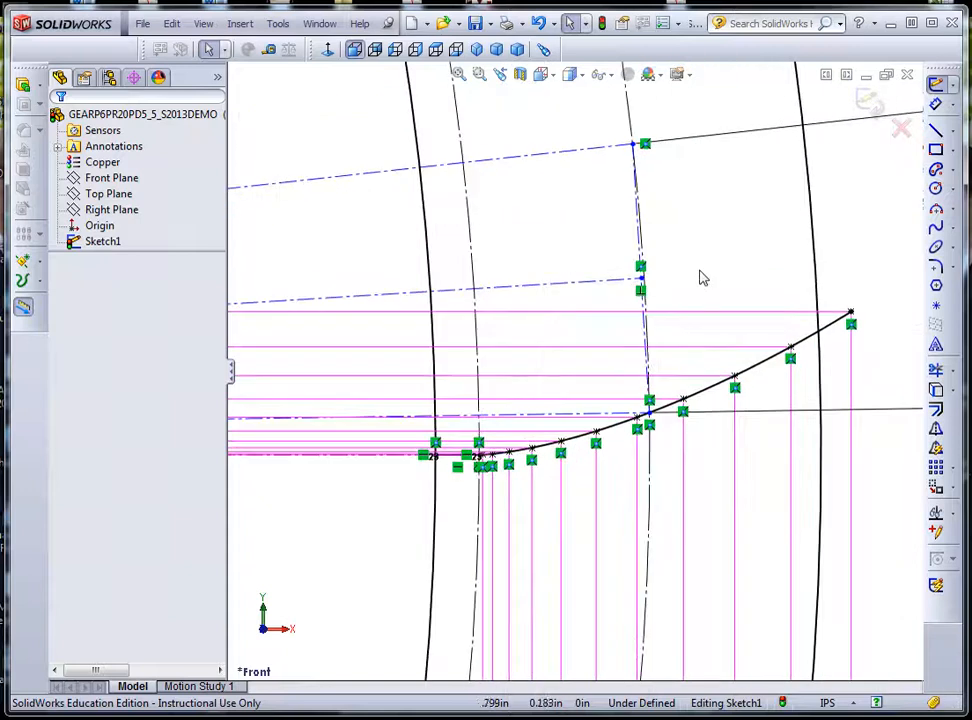
scroll(699, 278, down, 1)
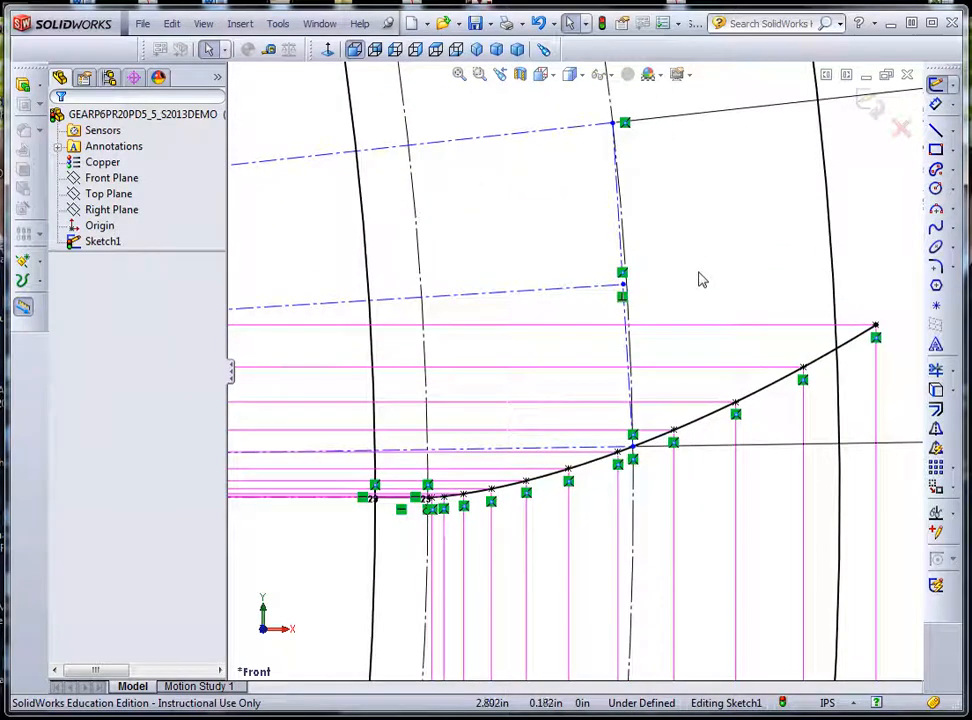
click(634, 455)
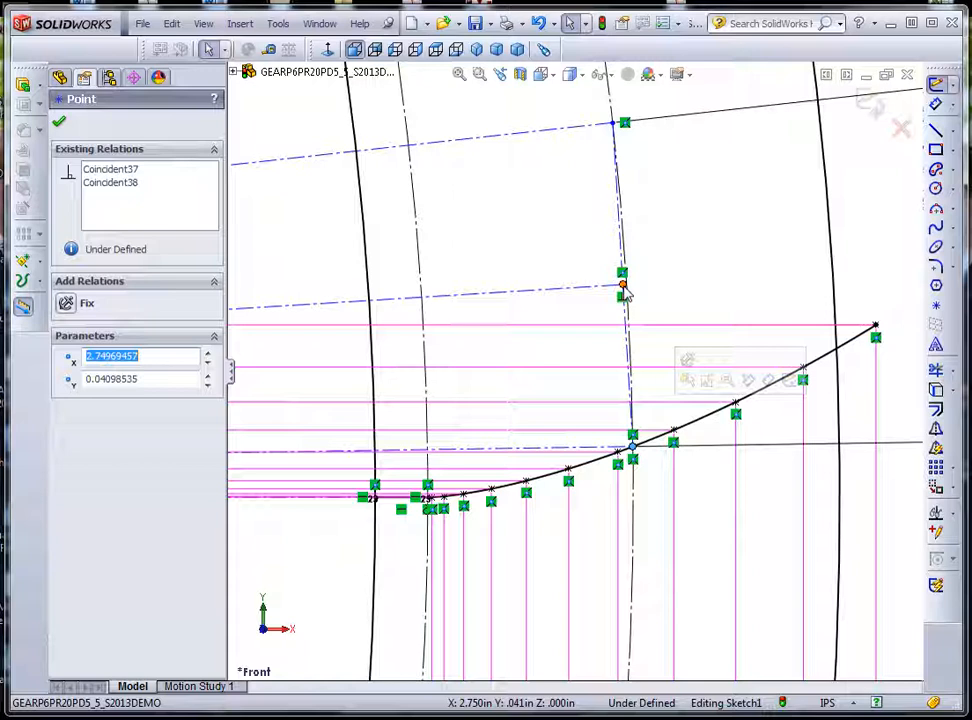
click(623, 287)
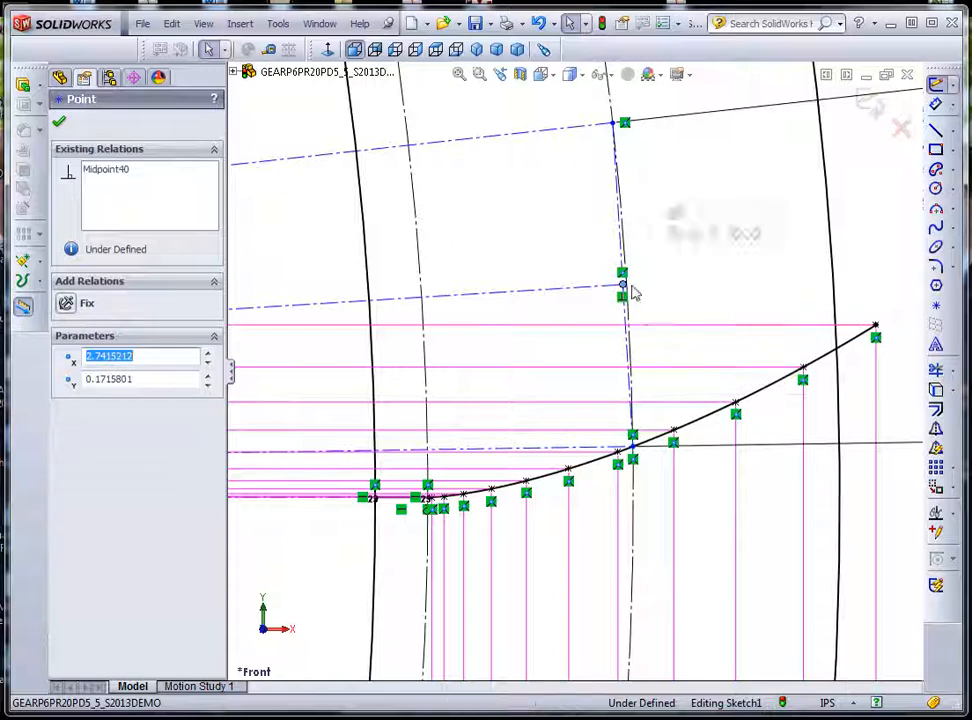
click(613, 125)
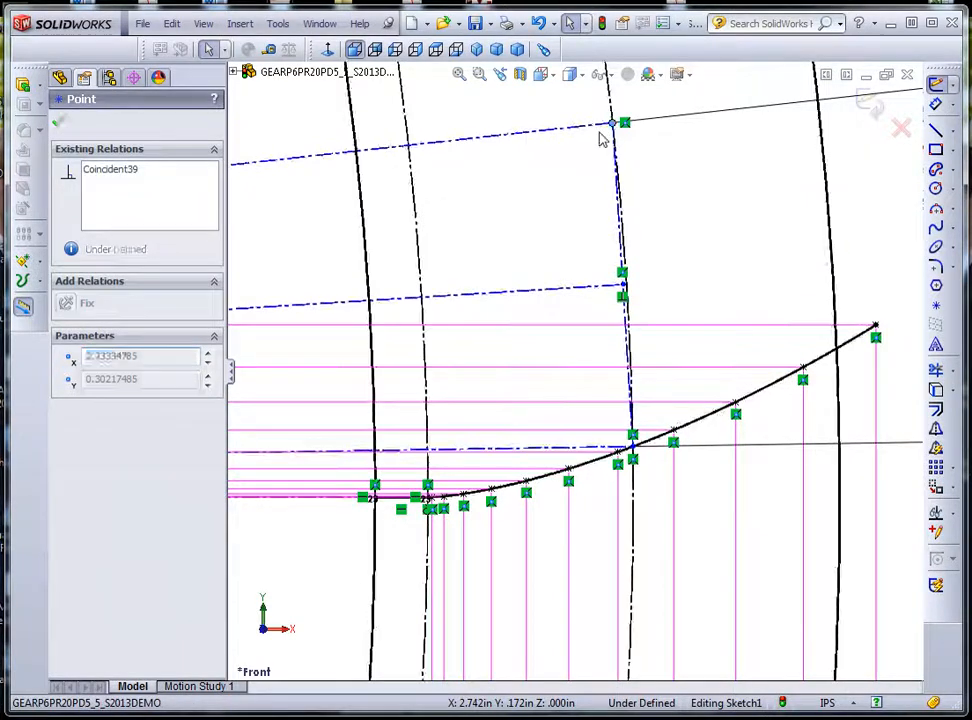
click(713, 175)
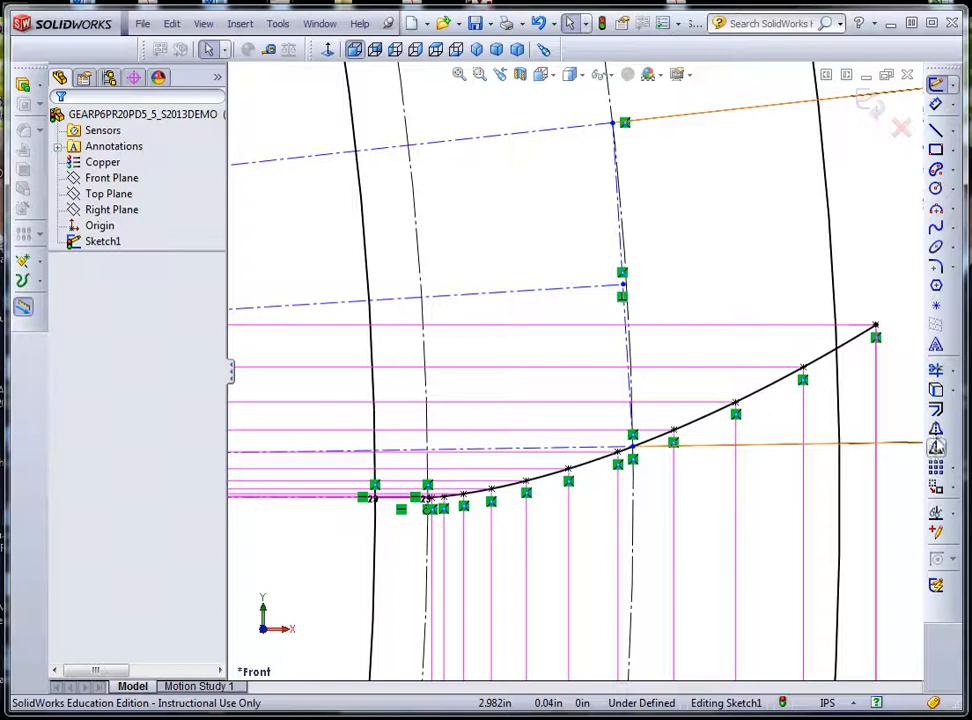
Mirror the short horizontal base line and the involute spline about the construction line to the chord's midpoint, and exit the sketch
click(936, 428)
click(410, 499)
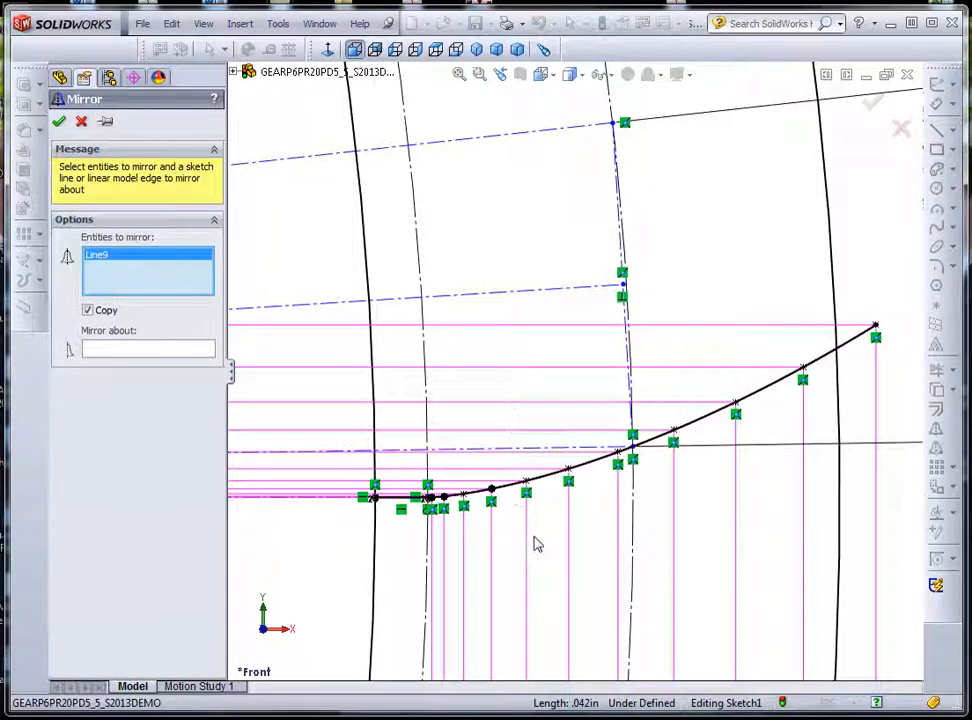
click(586, 470)
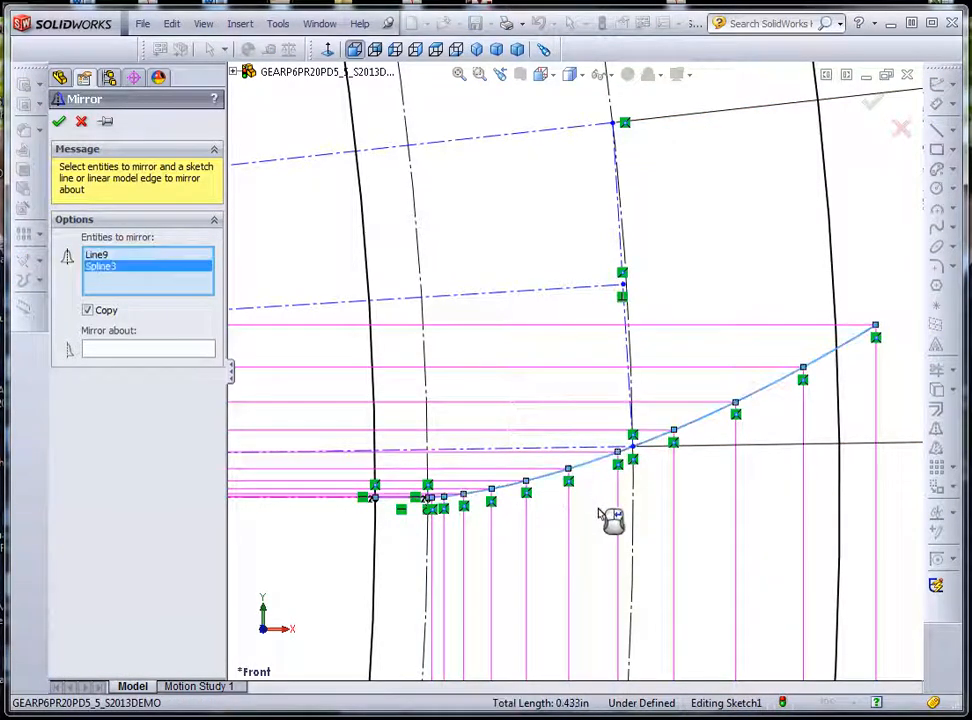
click(150, 349)
click(492, 299)
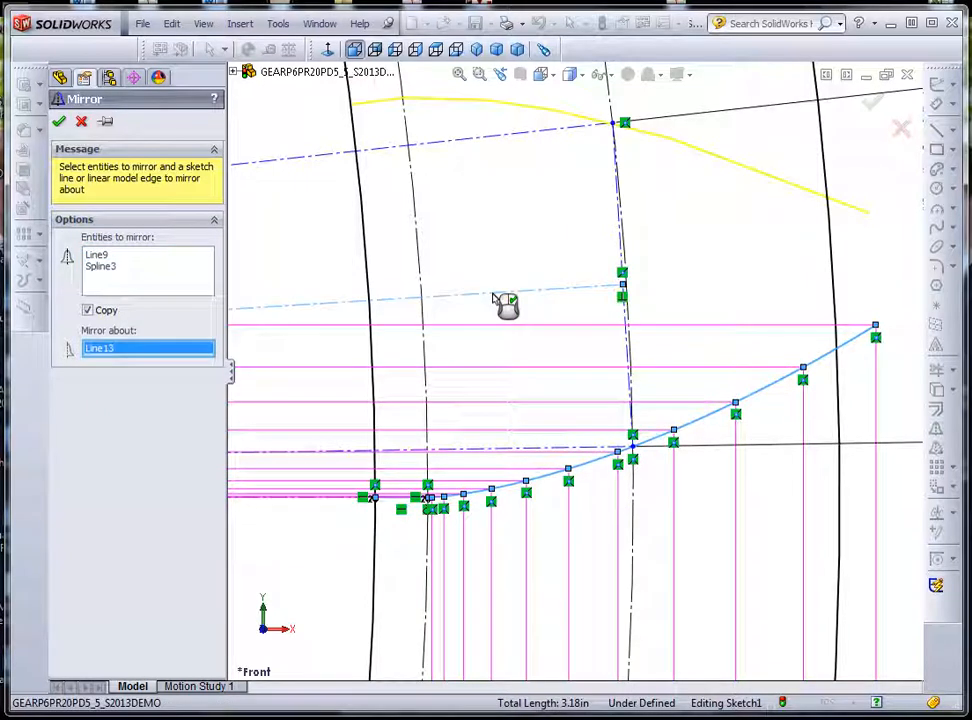
click(59, 122)
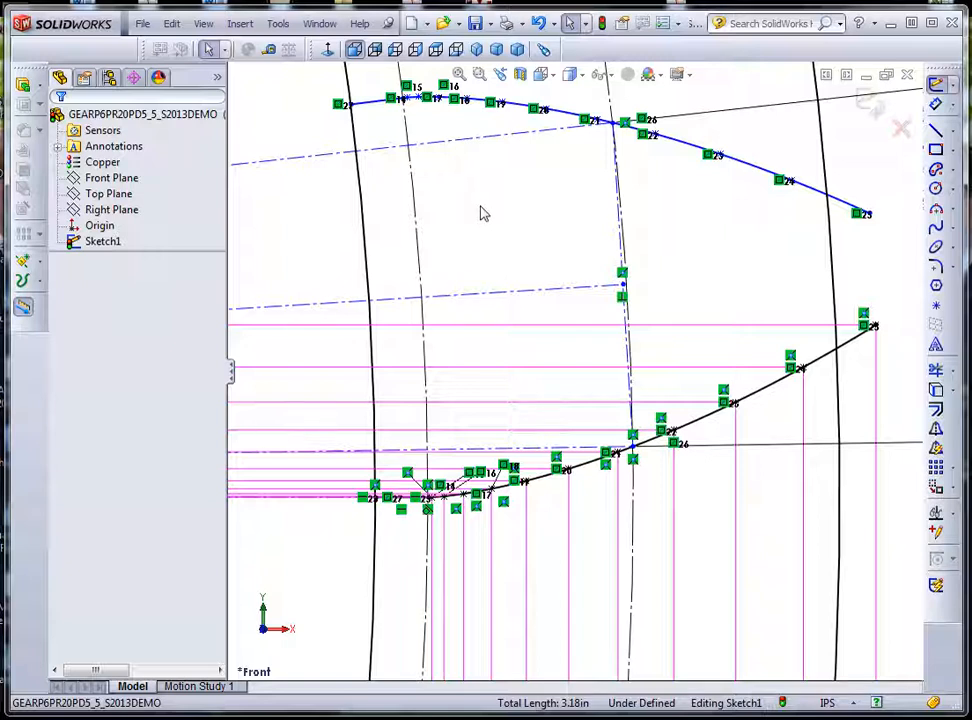
click(869, 105)
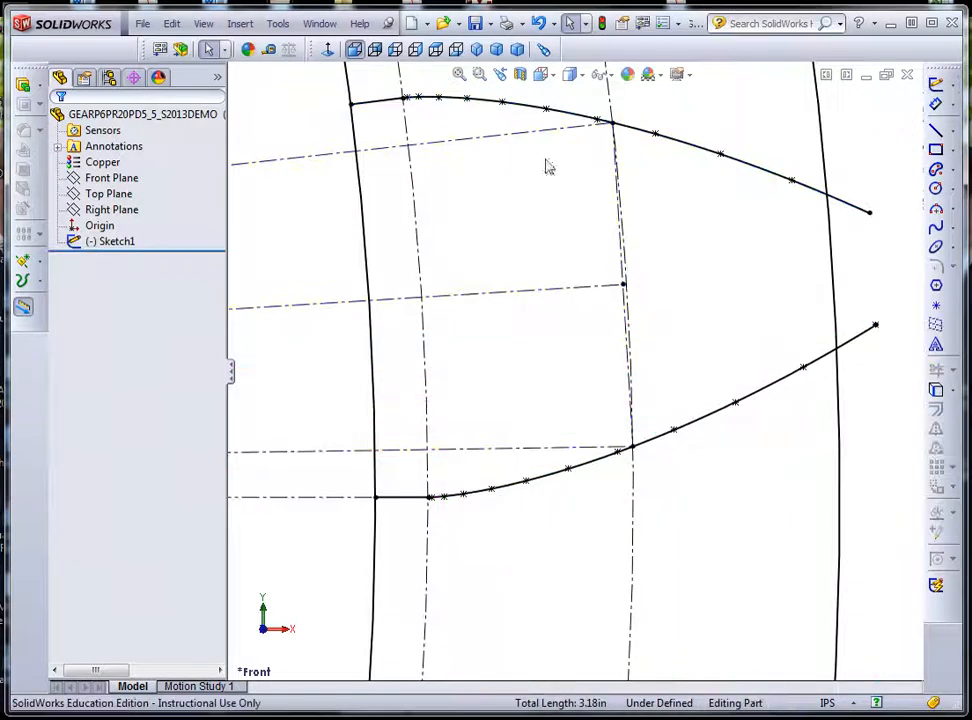
Extrude the region inside the innermost solid circle of Sketch1 as a blind boss 3/8 in deep
click(457, 78)
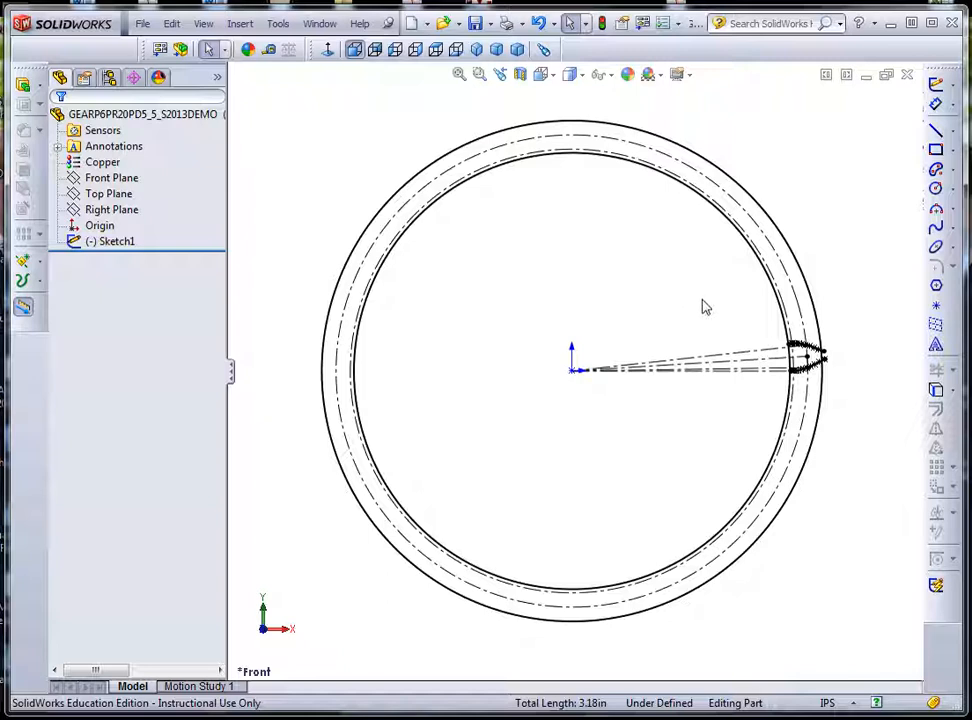
click(679, 191)
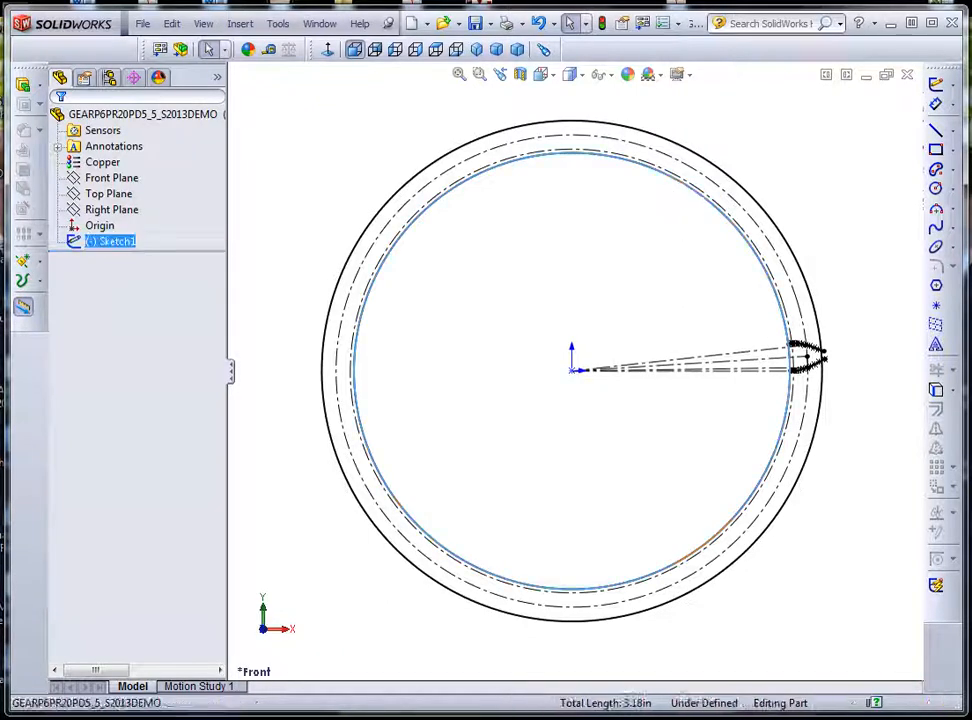
click(534, 256)
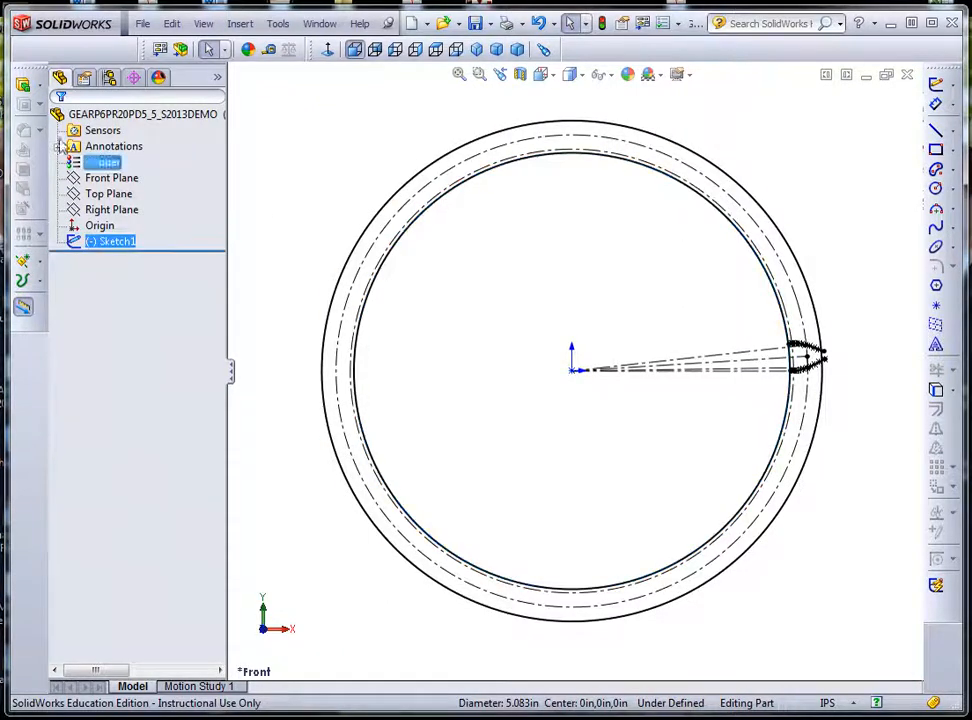
click(22, 86)
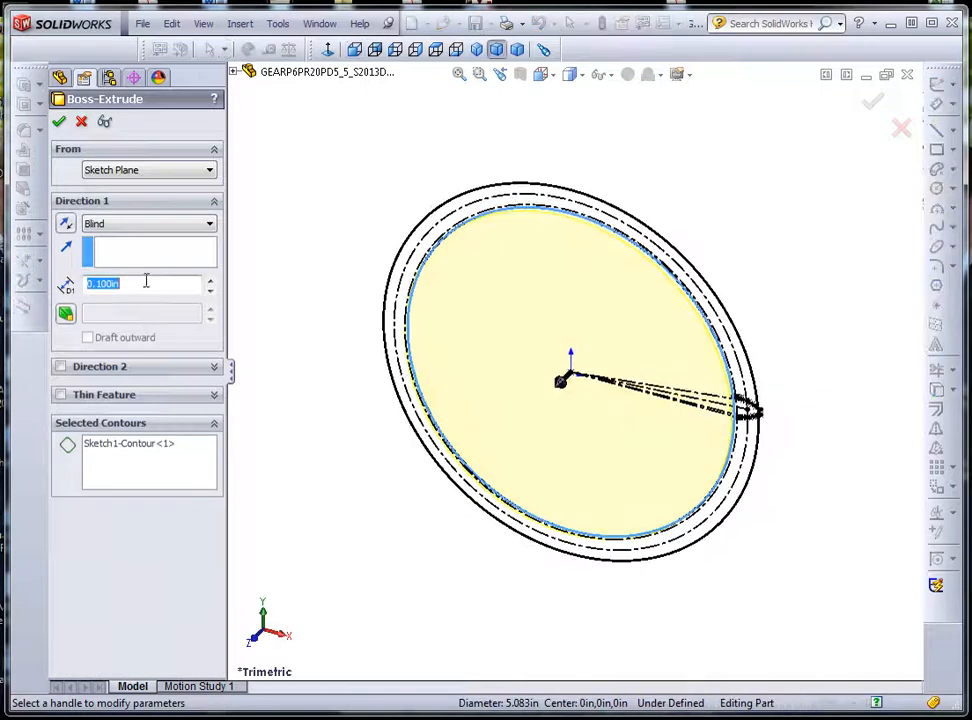
text(3/)
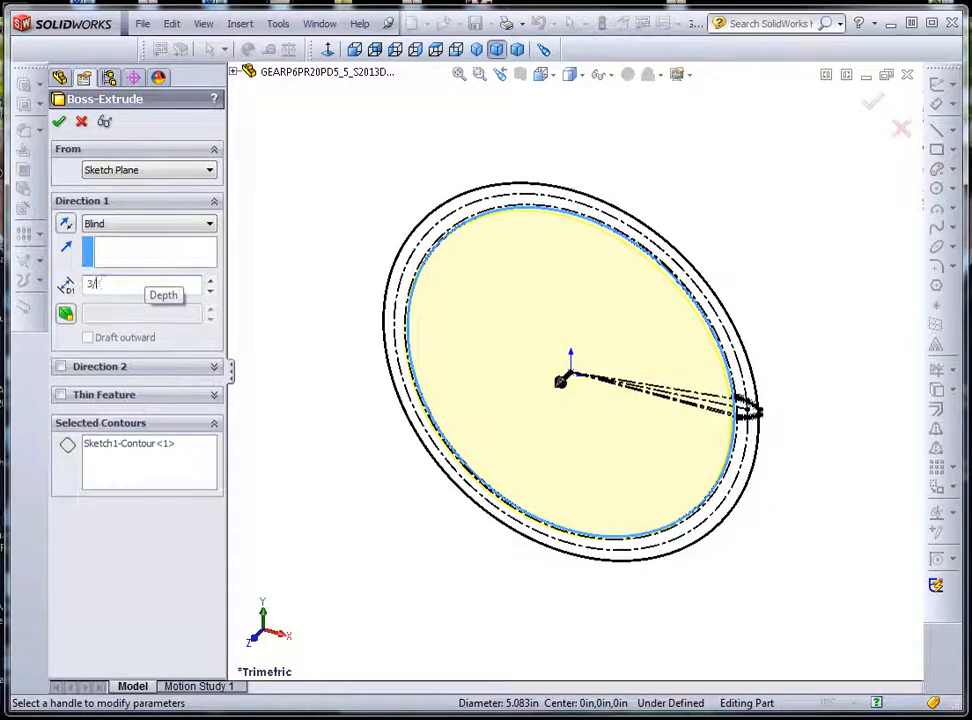
text(8)
key(Return)
key(Return)
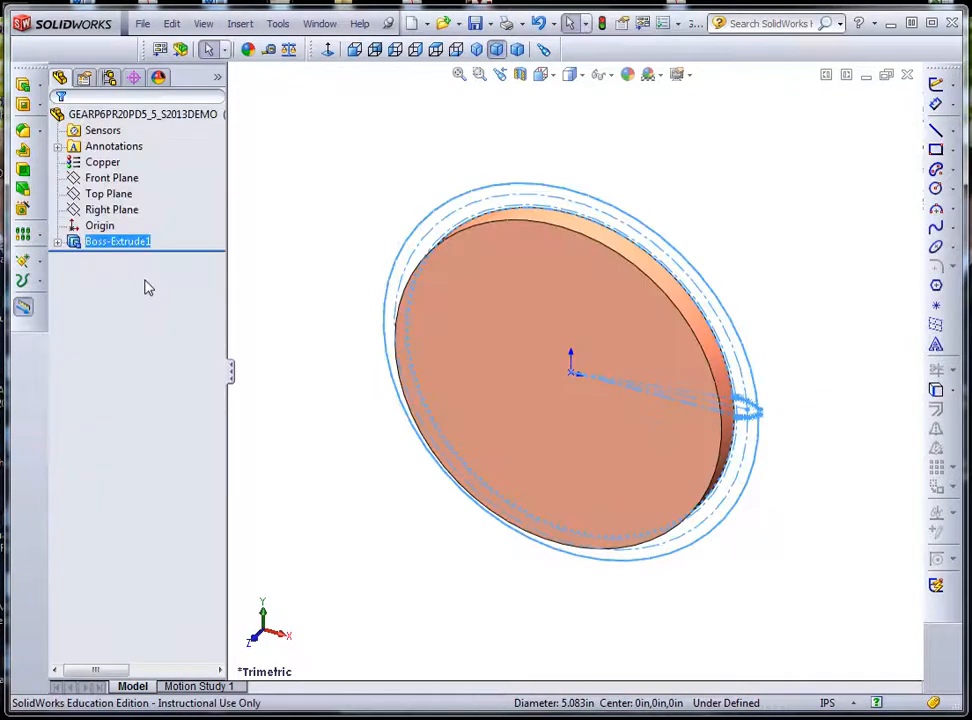
click(246, 271)
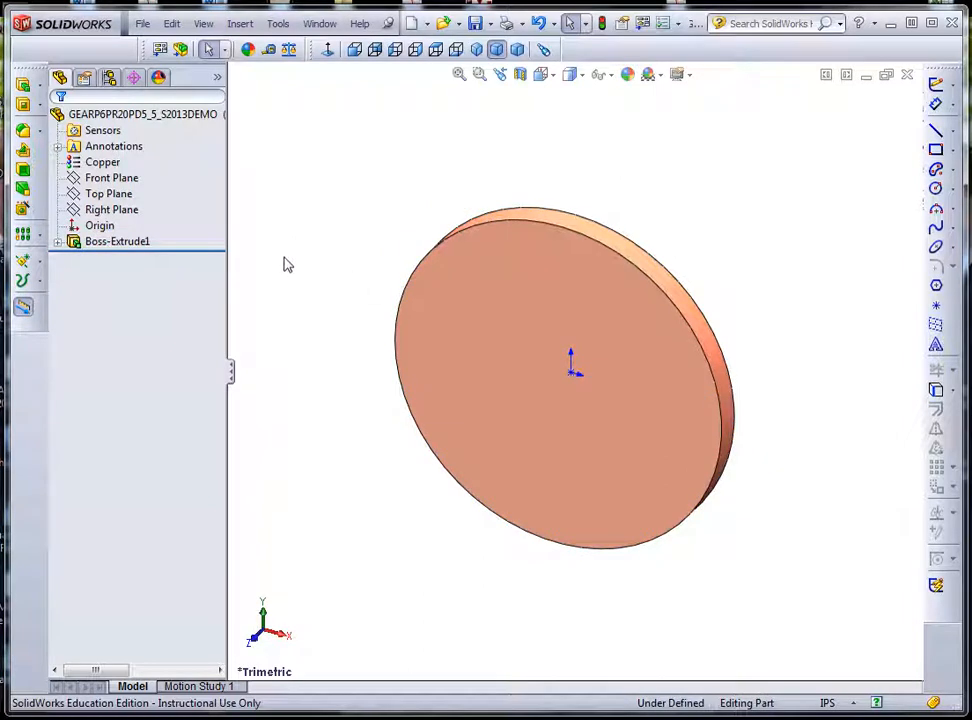
Expand the extruded disc feature to reach its underlying Sketch1
click(58, 244)
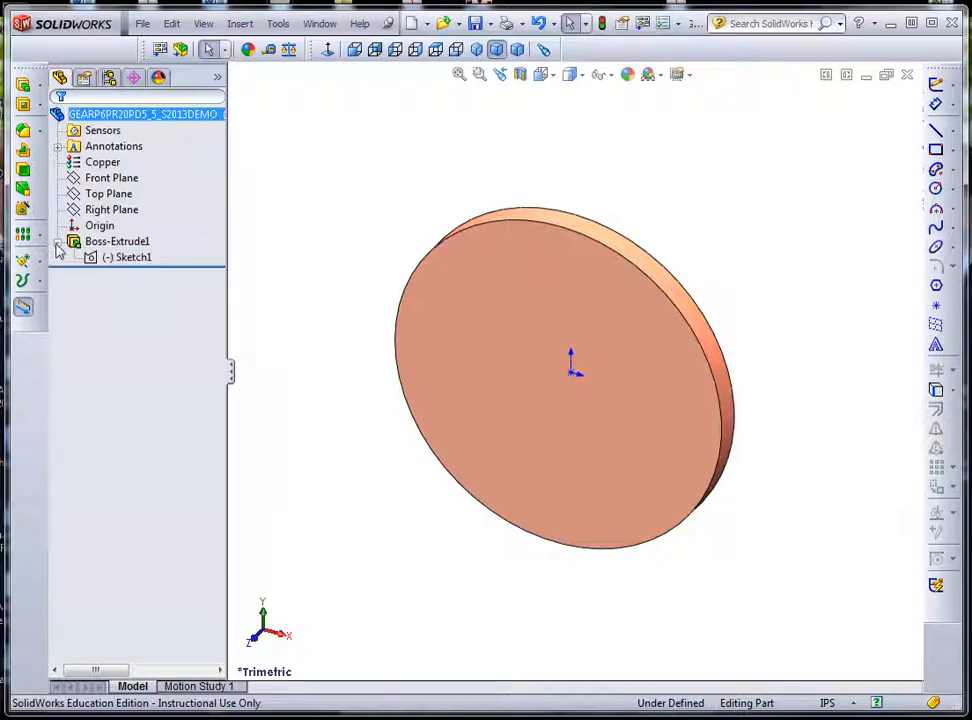